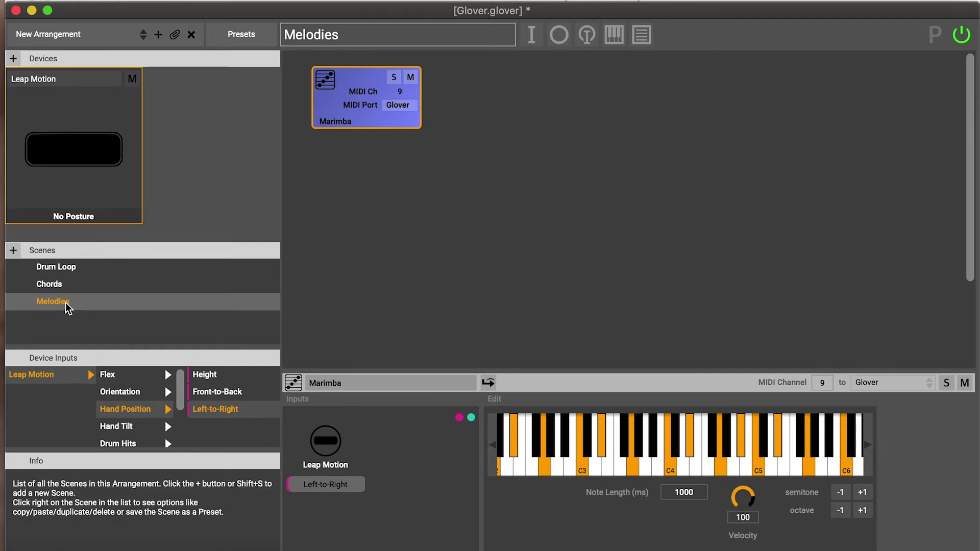
- Review the contents of the Drum Loop, Chords and Melodies scenes
click(59, 266)
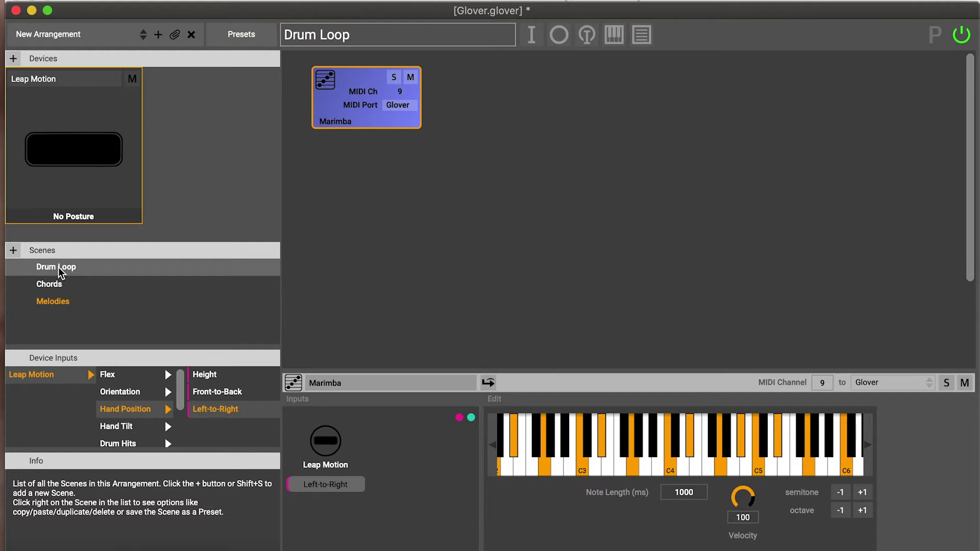
click(52, 289)
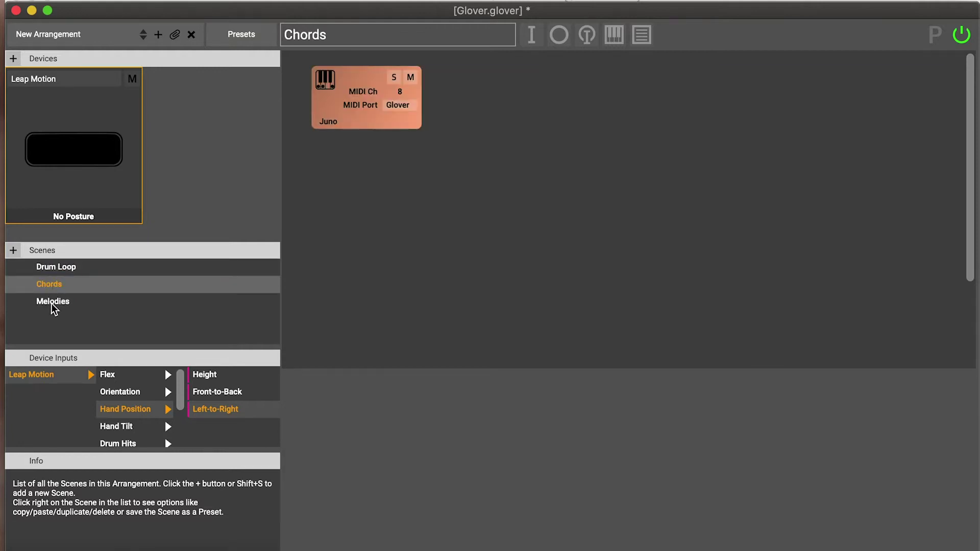
click(53, 303)
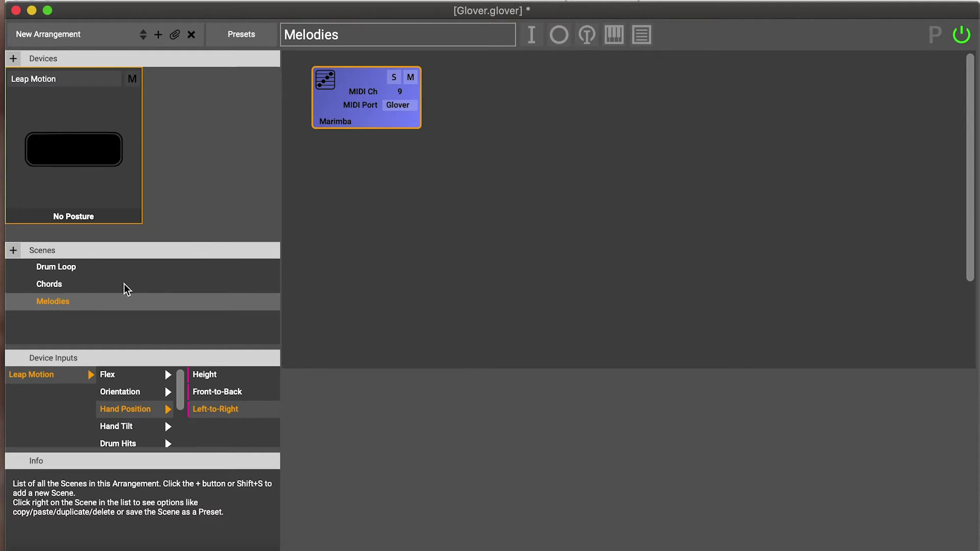
click(57, 289)
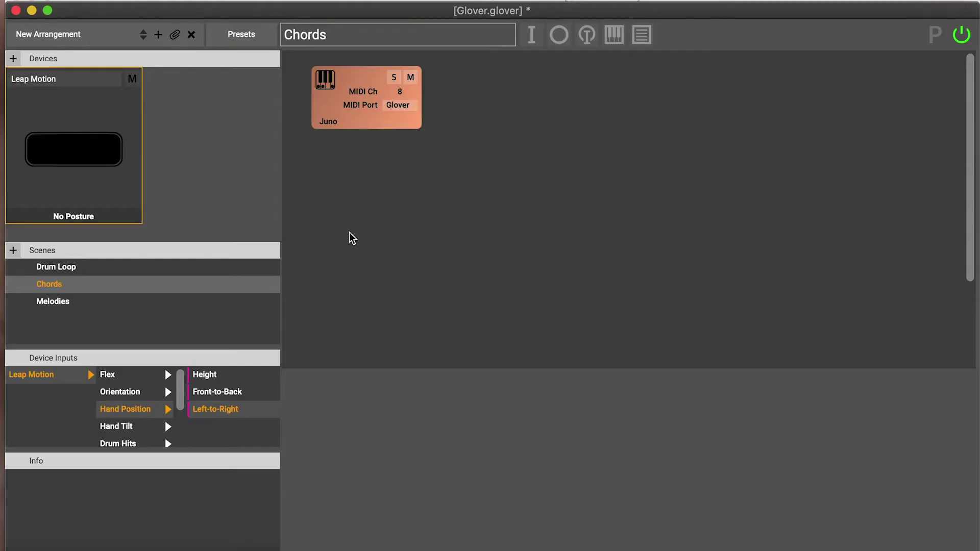
click(102, 272)
click(87, 284)
click(90, 301)
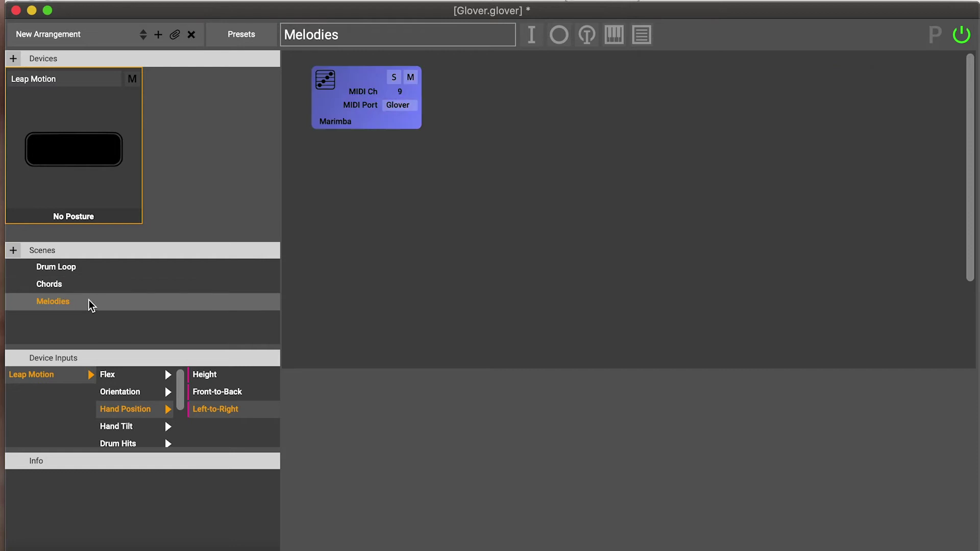
click(96, 285)
click(113, 271)
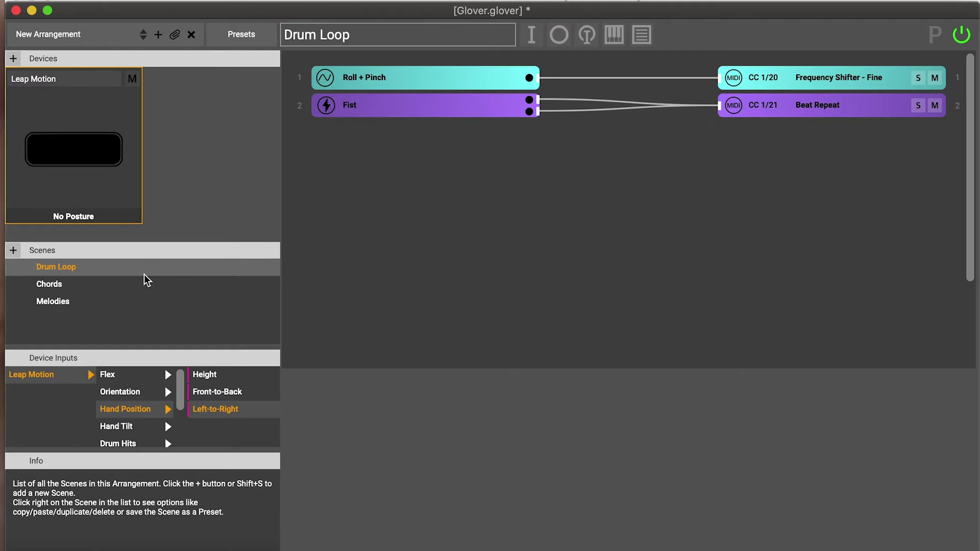
- In the Chords scene, add the Leap Motion's Hand Tilt input Palm Left as a mapping input
click(76, 288)
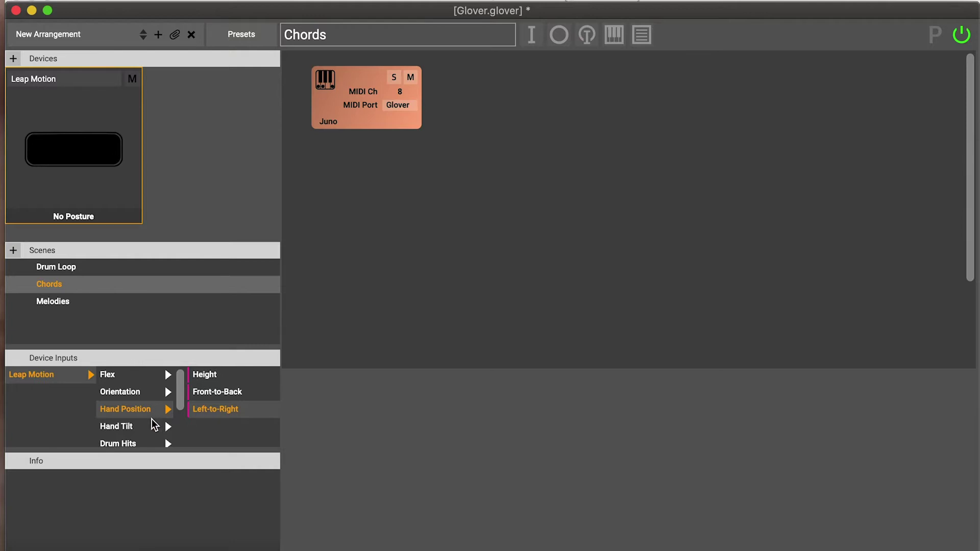
mouse_move(166, 411)
scroll(140, 409, down, 2)
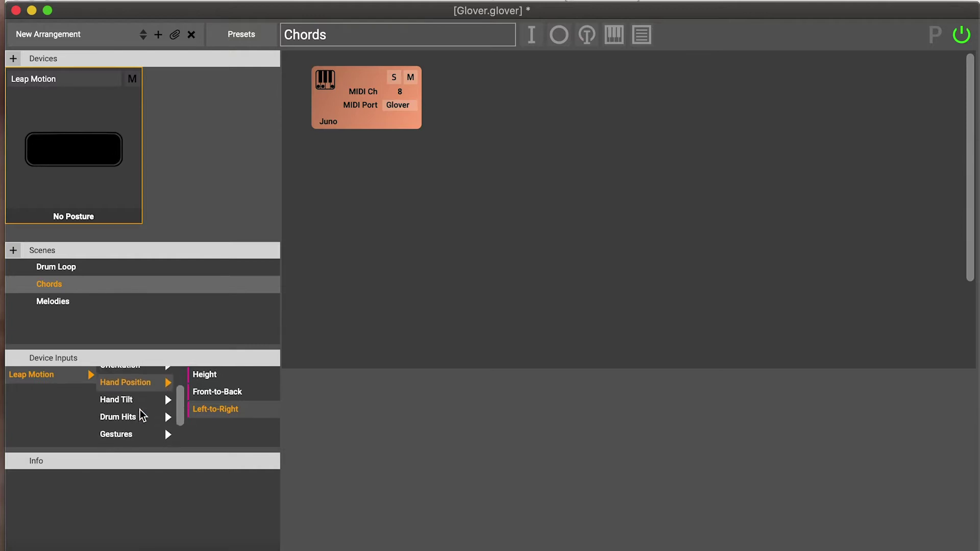
scroll(143, 414, up, 1)
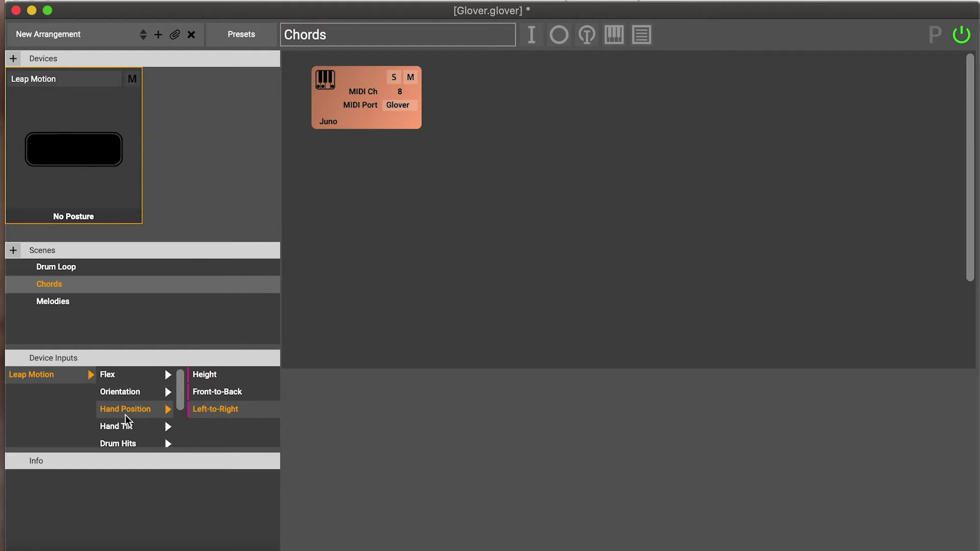
scroll(125, 415, down, 1)
click(160, 408)
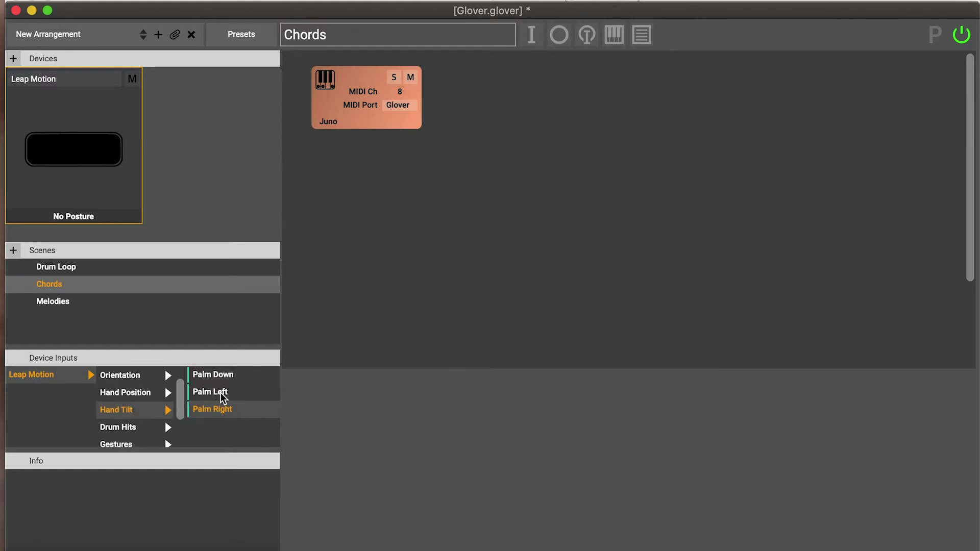
drag(219, 394, 483, 206)
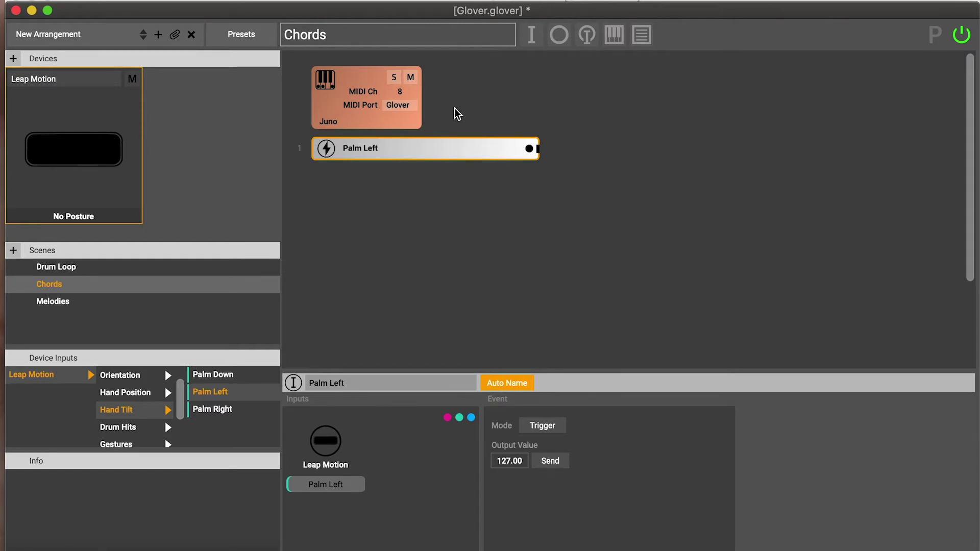
- Add a Scene Switch output set to Drum Loop in the Chords scene and connect the Palm Left input to it
click(562, 33)
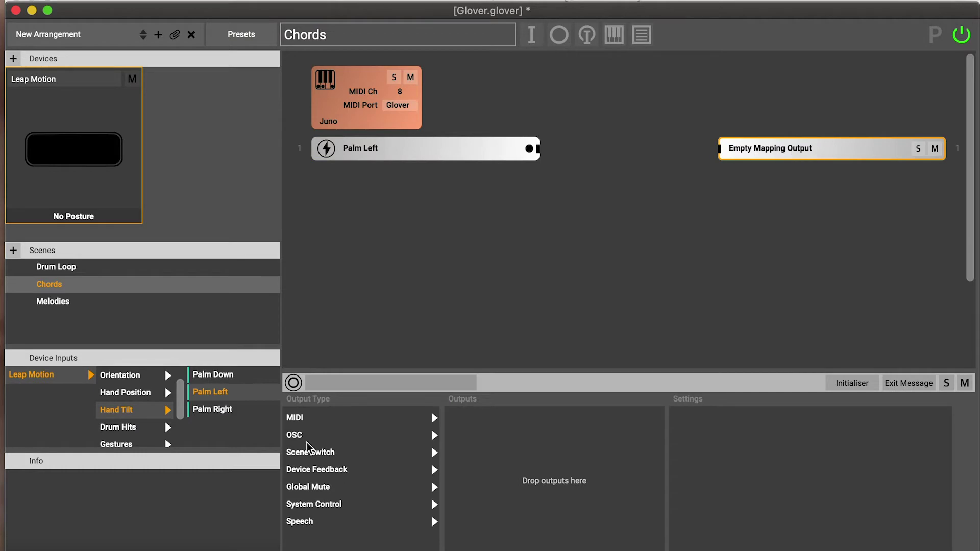
drag(307, 452, 602, 460)
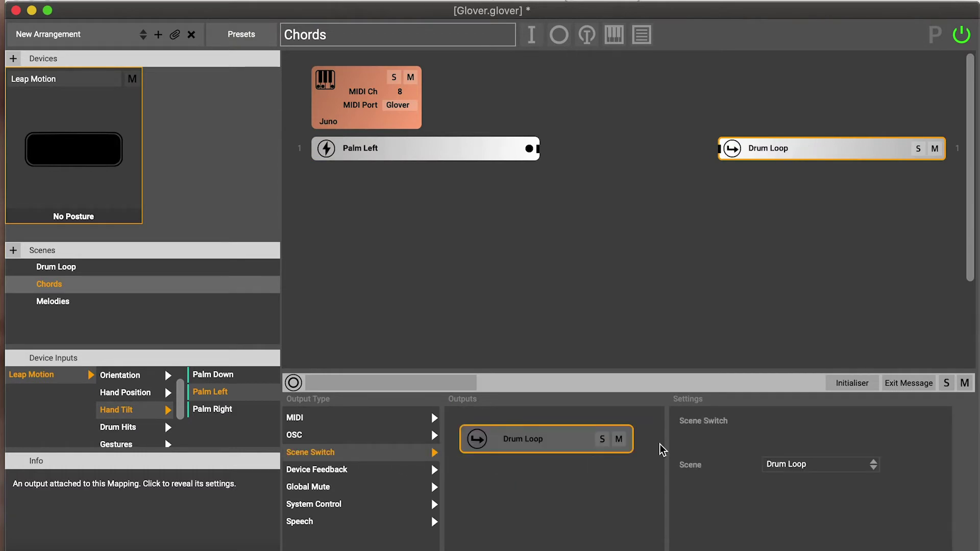
click(861, 466)
click(856, 483)
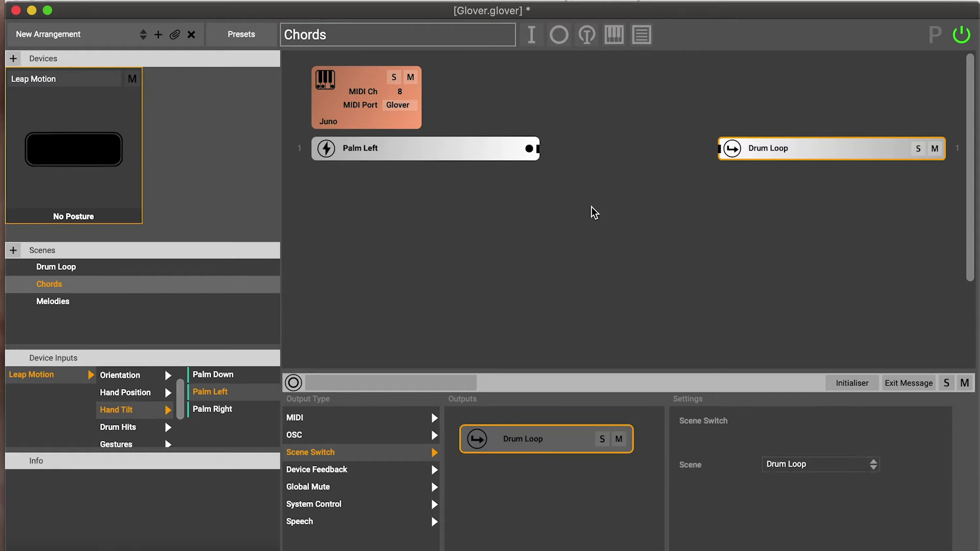
drag(538, 148, 720, 149)
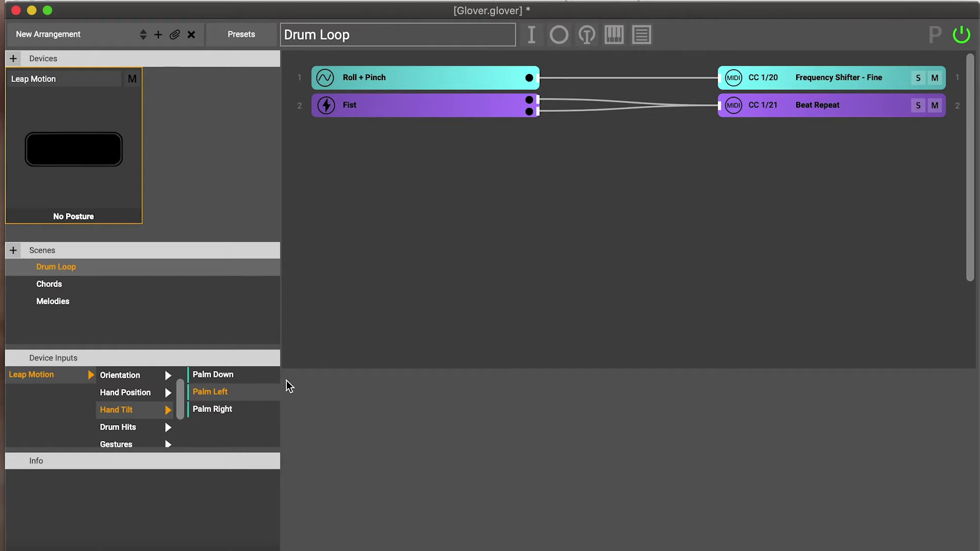
- In the Drum Loop scene, add a Palm Right input and connect it to a new Scene Switch output set to Chords
drag(207, 410, 464, 167)
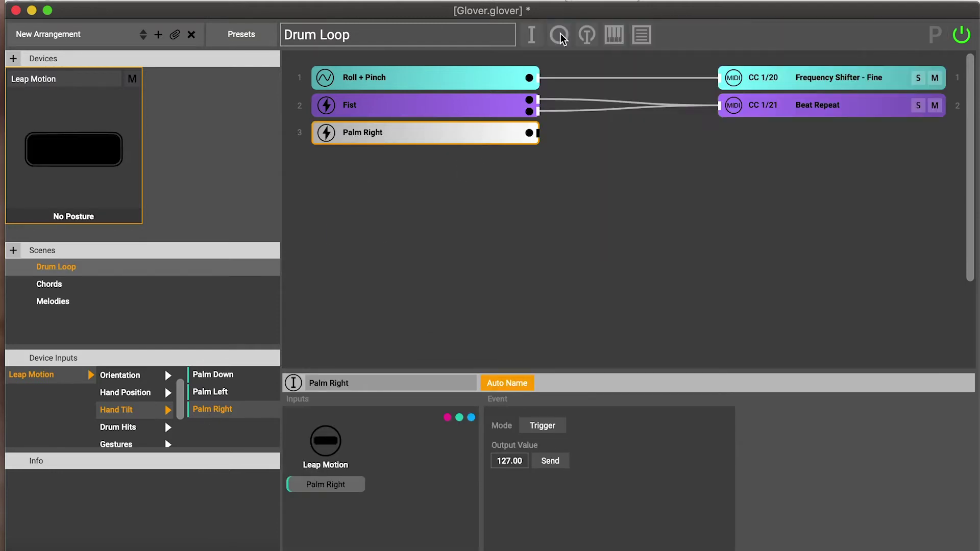
click(560, 37)
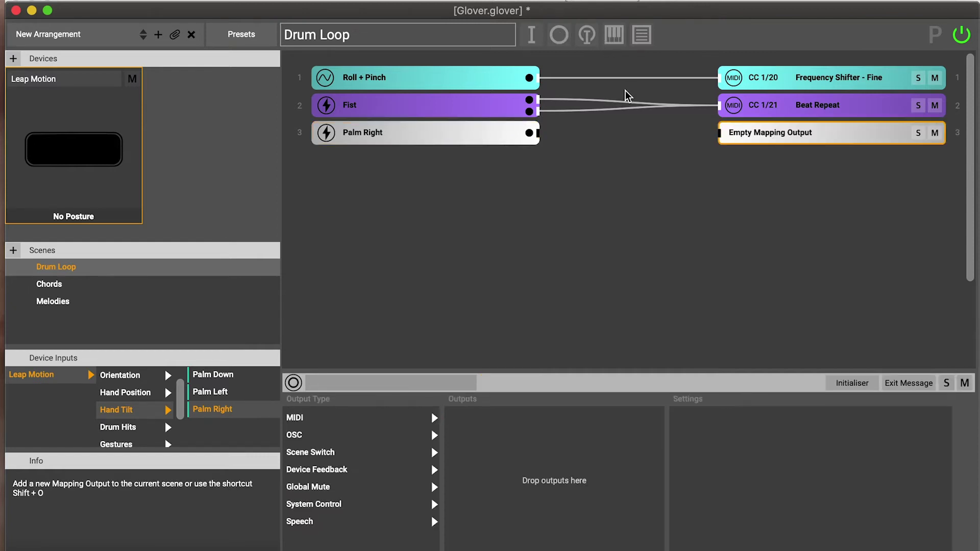
drag(543, 450, 621, 455)
click(830, 465)
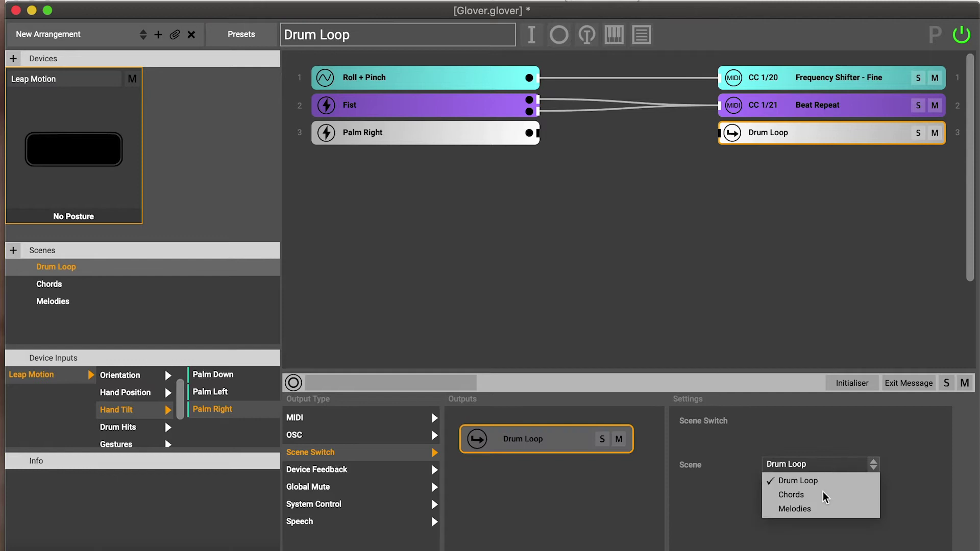
click(792, 494)
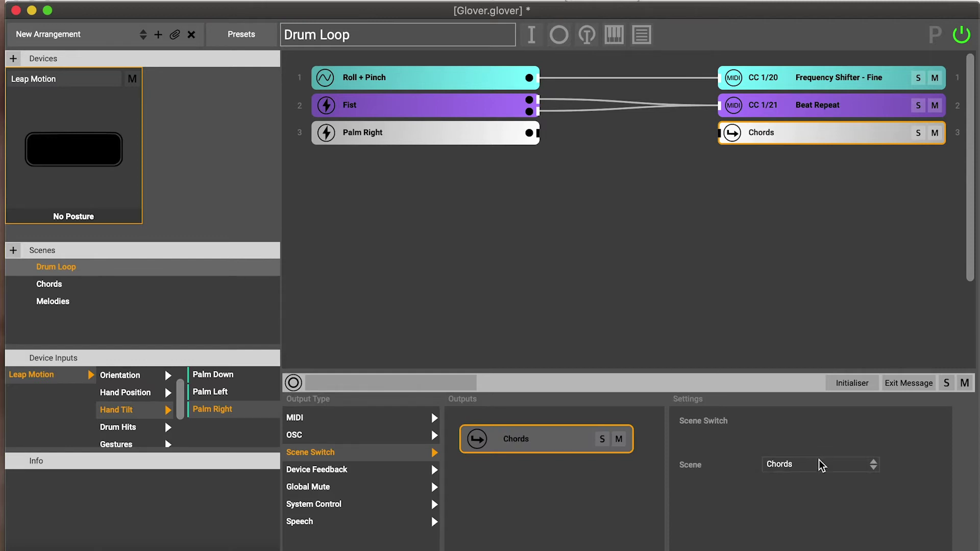
drag(620, 135, 725, 136)
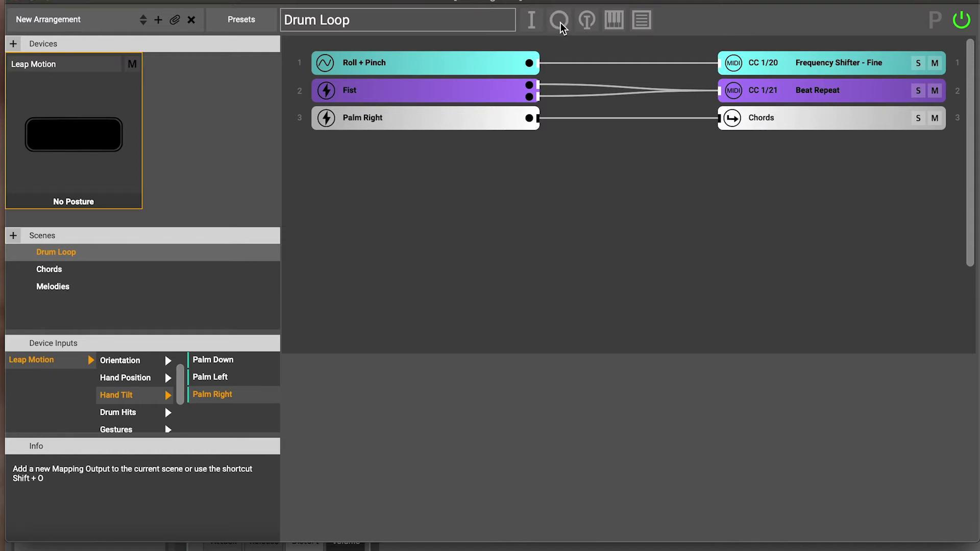
- Add a MIDI Control Change output to the Drum Loop scene and set its CC number to 88
click(560, 23)
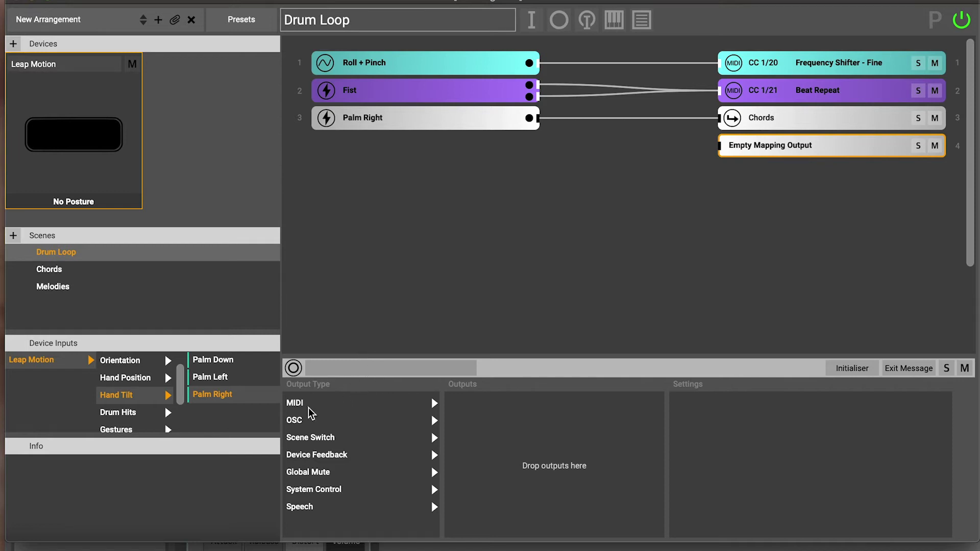
drag(311, 413, 612, 453)
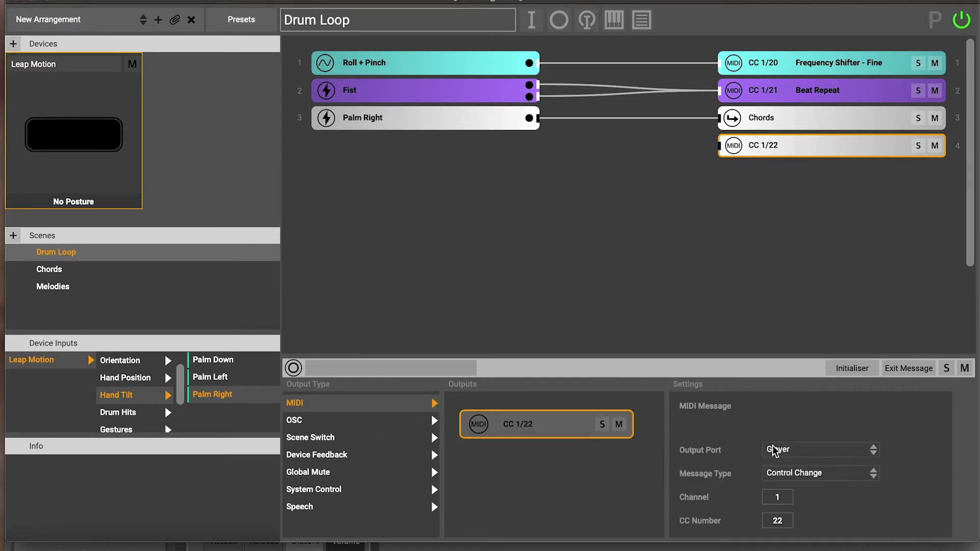
double_click(791, 522)
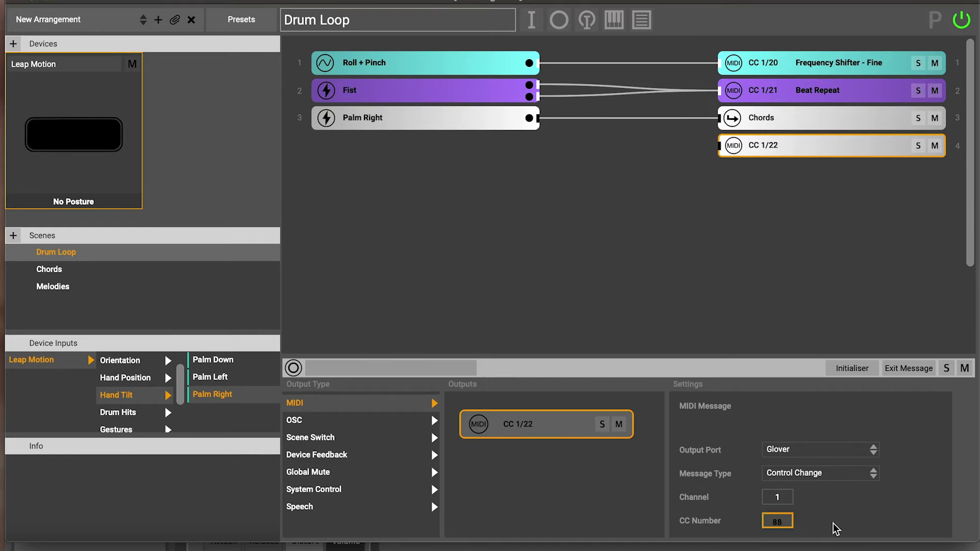
key(Return)
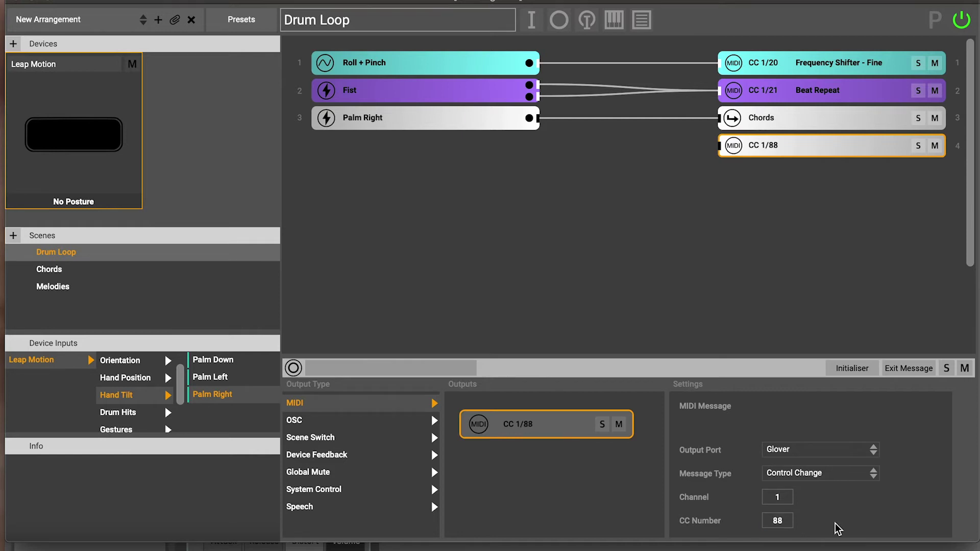
- Make the CC 88 output an initialiser that sends value 127 and name it "Start loop"
click(852, 368)
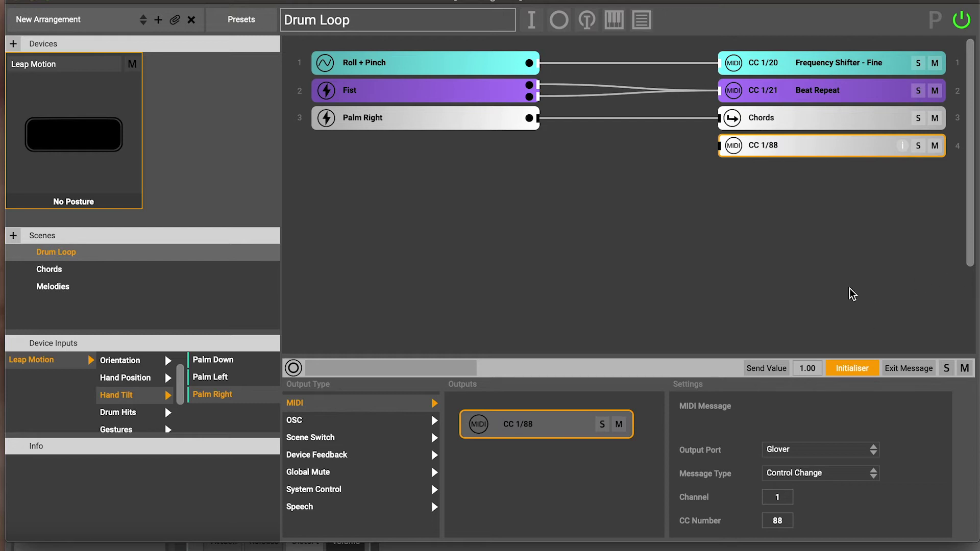
click(807, 372)
key(Return)
click(338, 367)
key(Return)
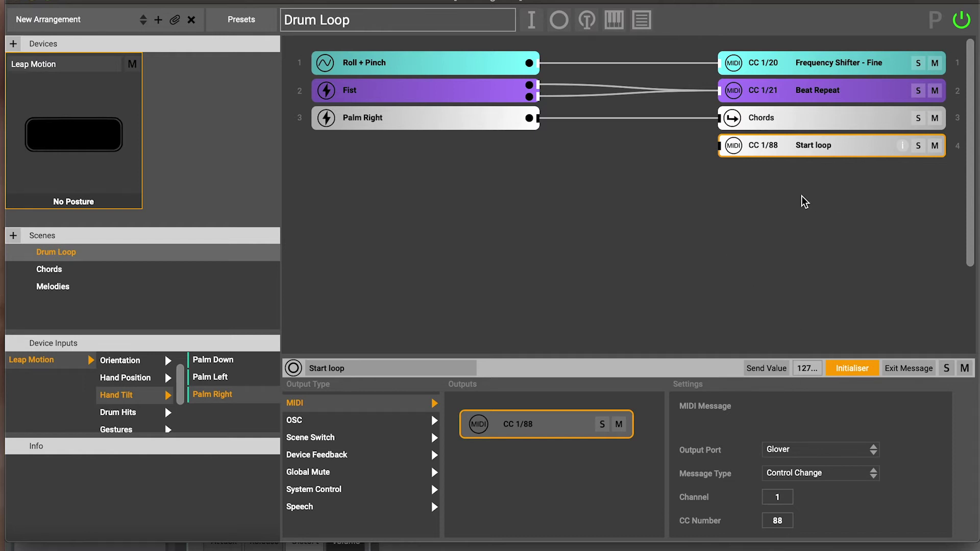
- Switch to Ableton Live and stop the Breakbeat Funk clip playing on track 3
key(ctrl+super+f)
click(951, 7)
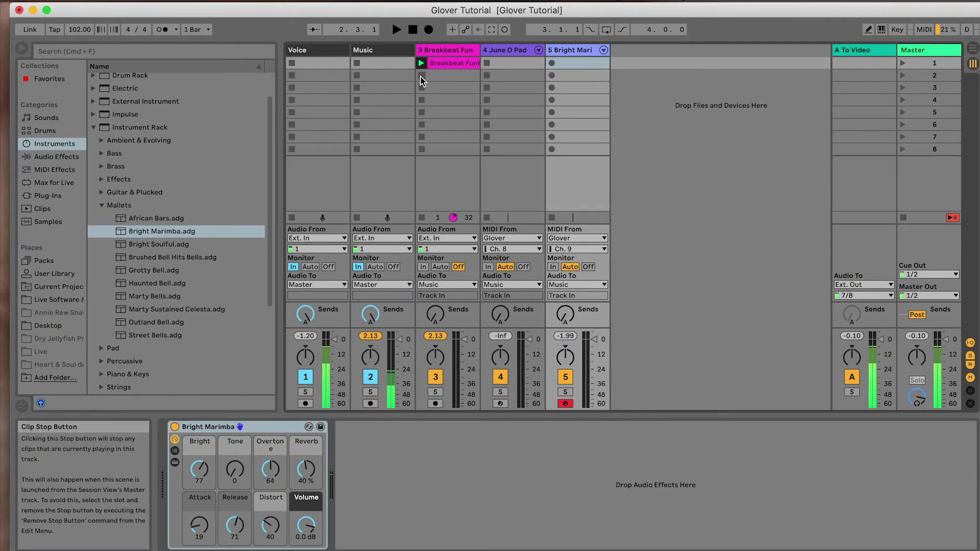
click(422, 81)
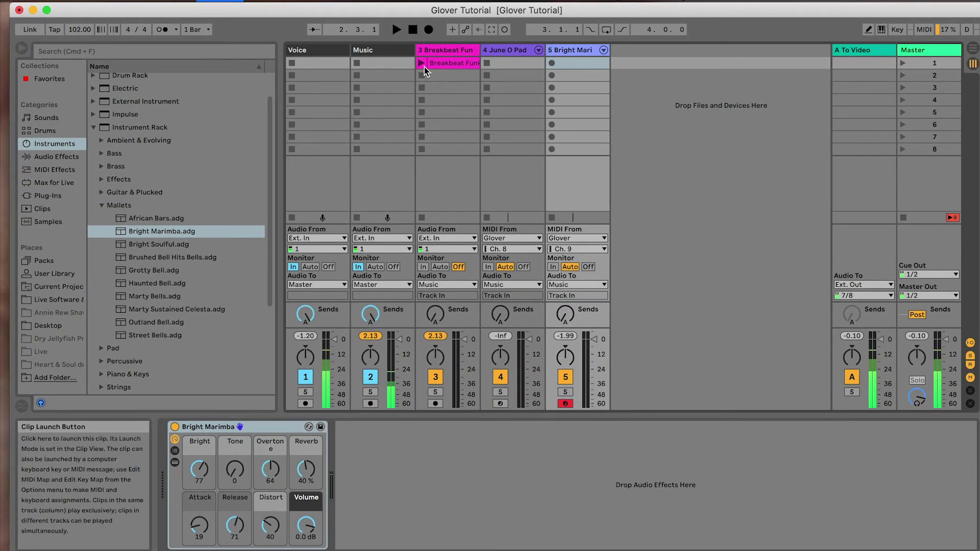
- MIDI-map the Breakbeat Funk clip slot to CC 88 by switching Glover to Chords and back to Drum Loop, then leave mapping mode in Live
key(super+m)
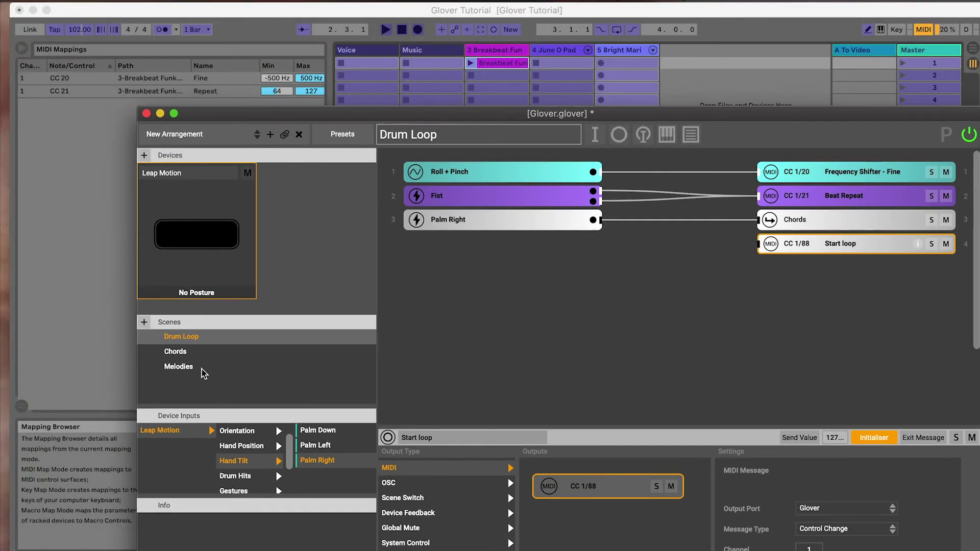
click(192, 351)
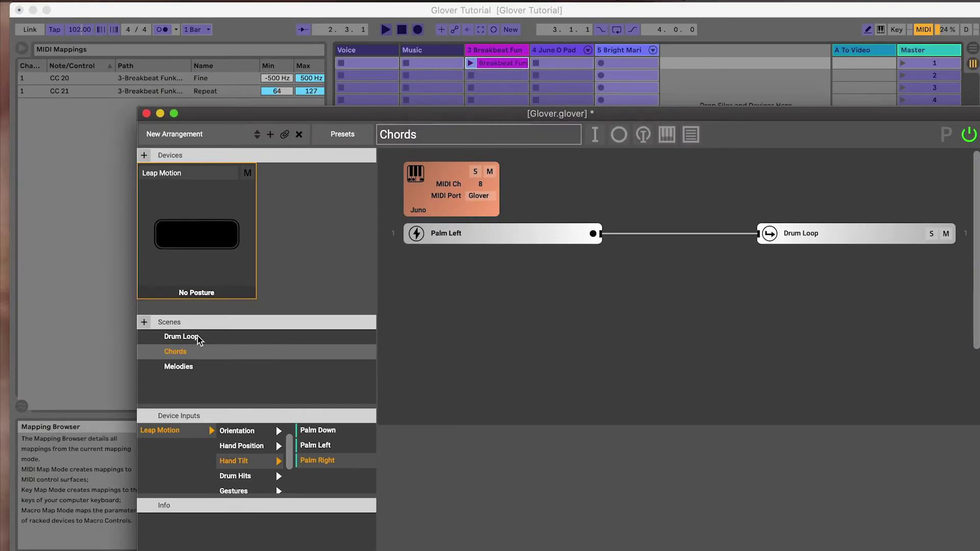
click(198, 339)
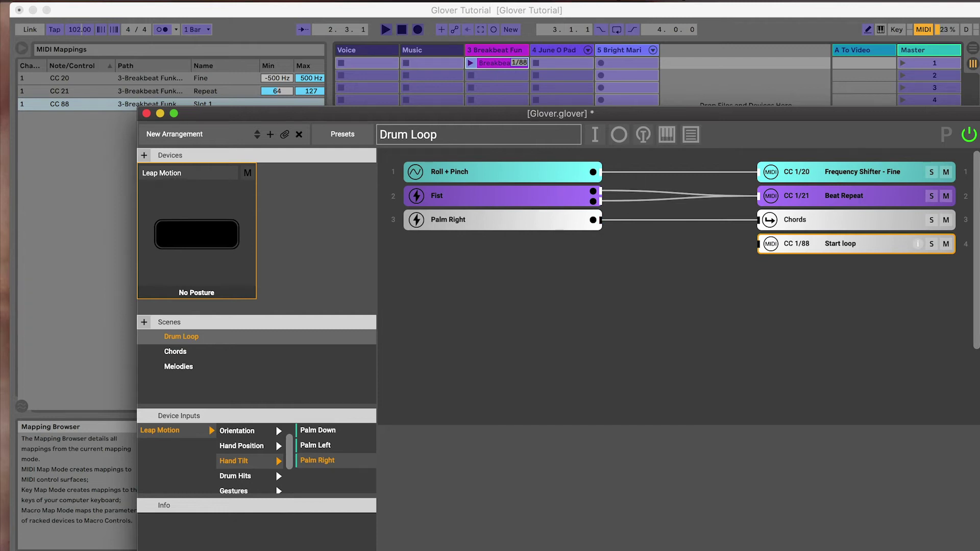
click(665, 20)
key(super+m)
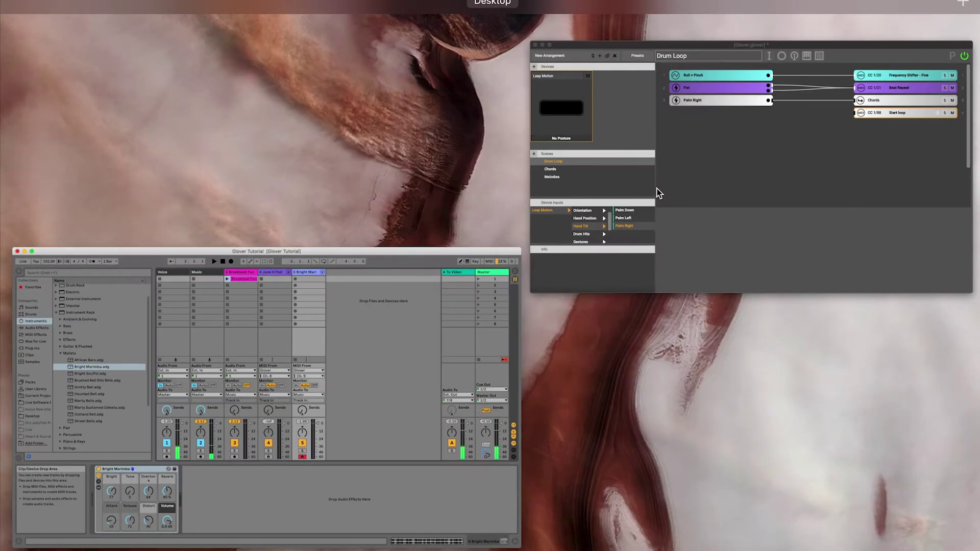
- Test the clip trigger by switching Glover to Chords and back to Drum Loop, and check the Breakbeat Funk clip in Ableton Live
click(658, 192)
click(199, 344)
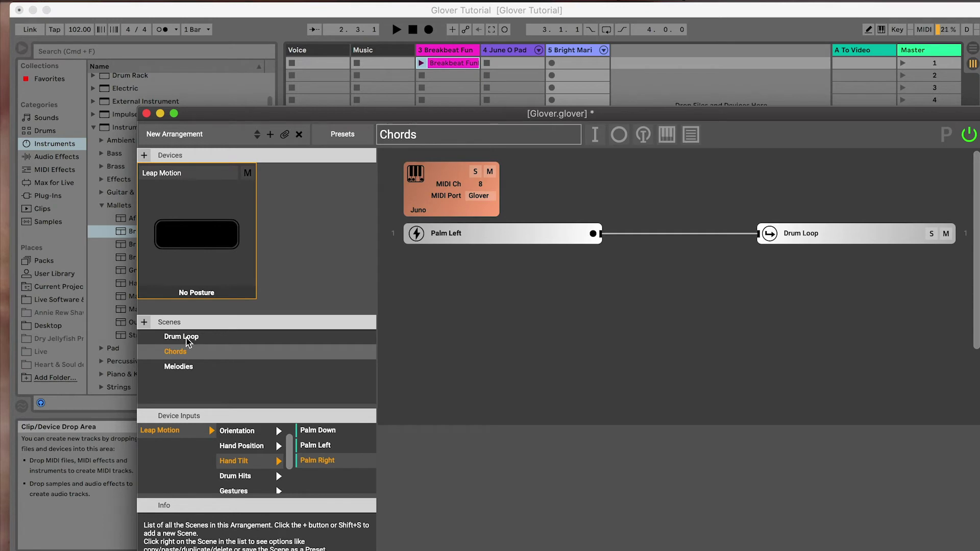
click(187, 338)
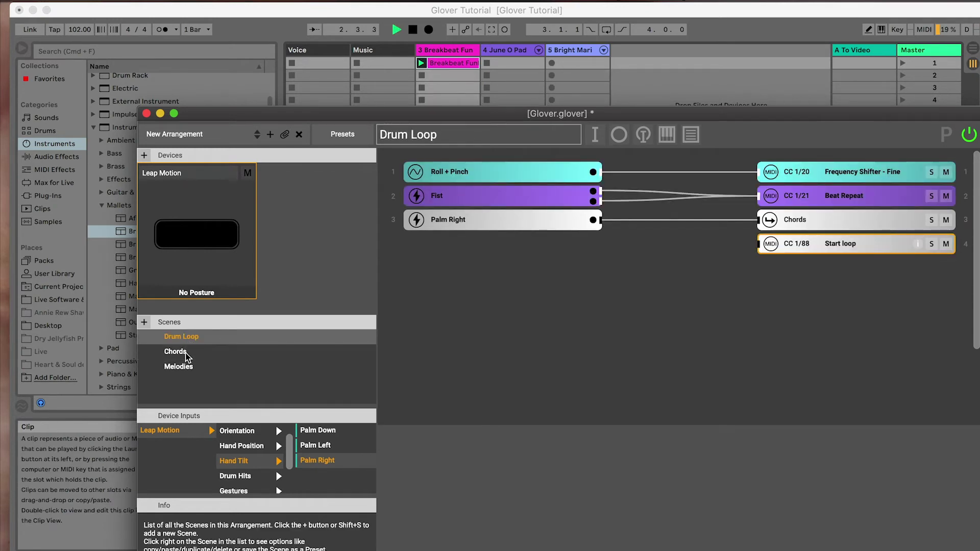
click(412, 7)
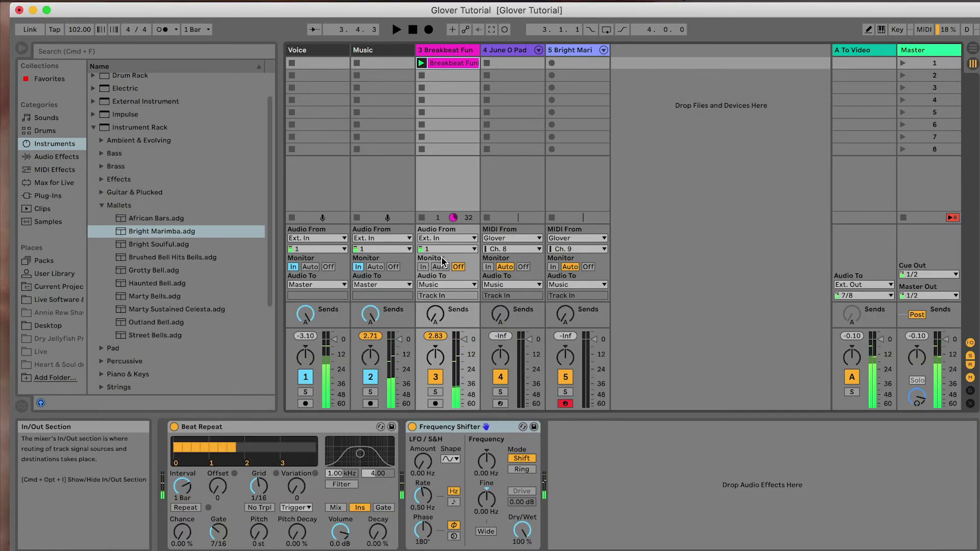
- Switch to Glover and add a MIDI Control Change output with CC number 89 to the Drum Loop scene
key(super+Tab)
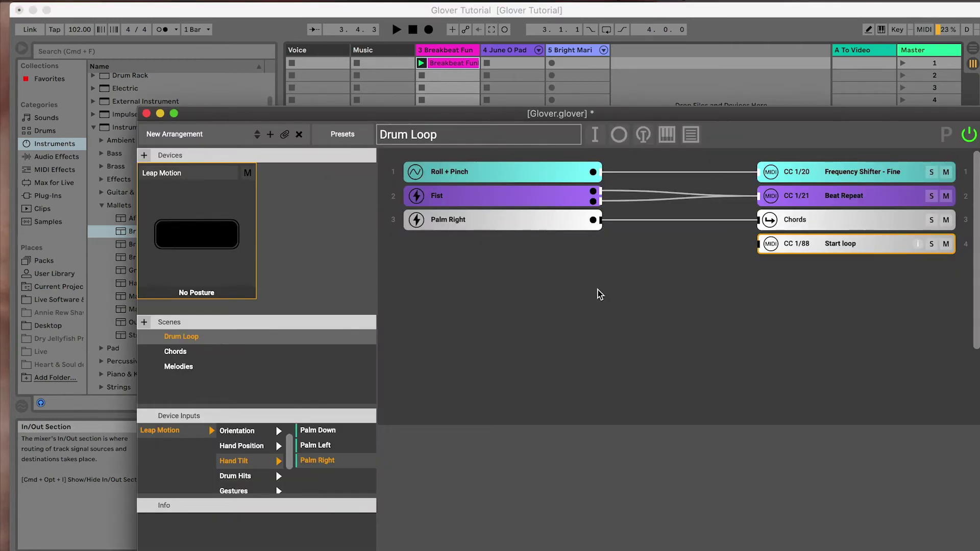
drag(657, 117, 612, 72)
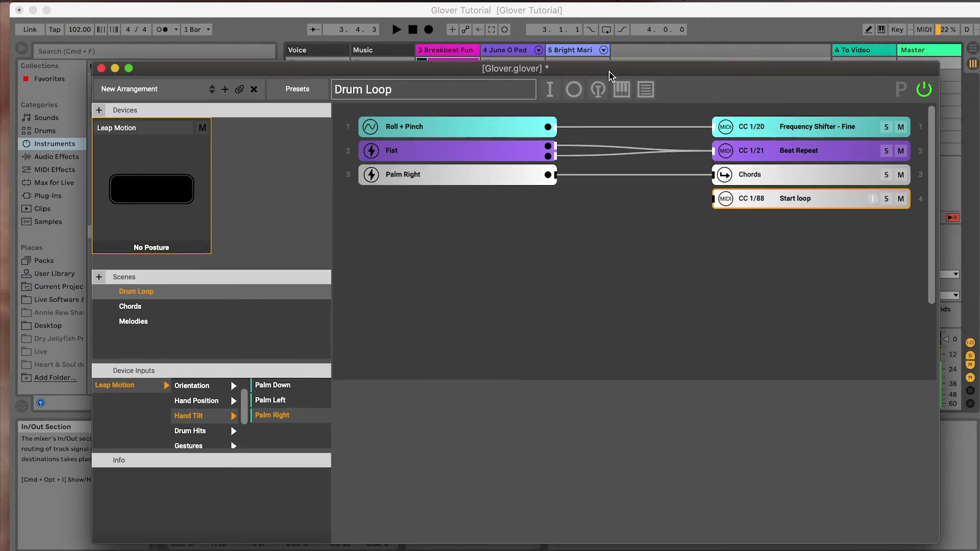
click(574, 91)
drag(360, 423, 616, 466)
click(764, 525)
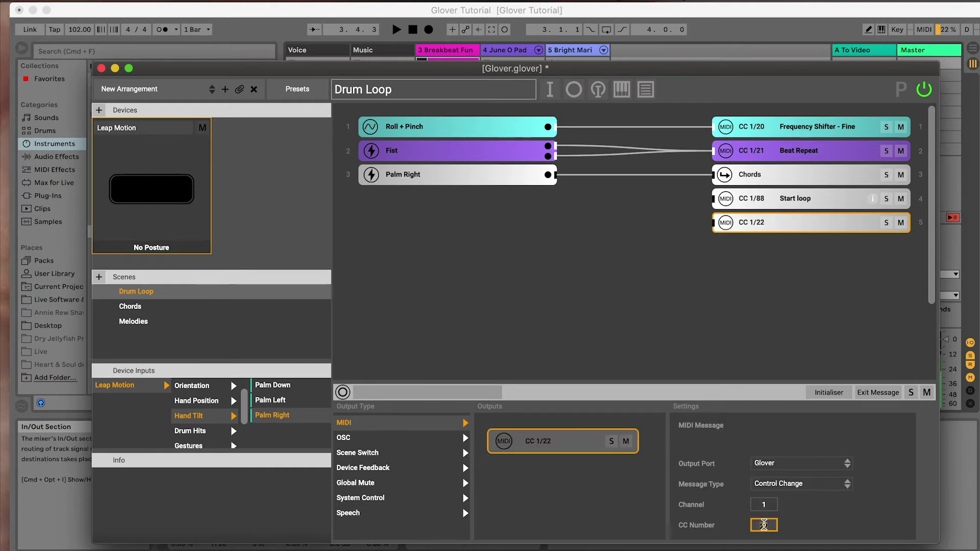
text(89)
key(Return)
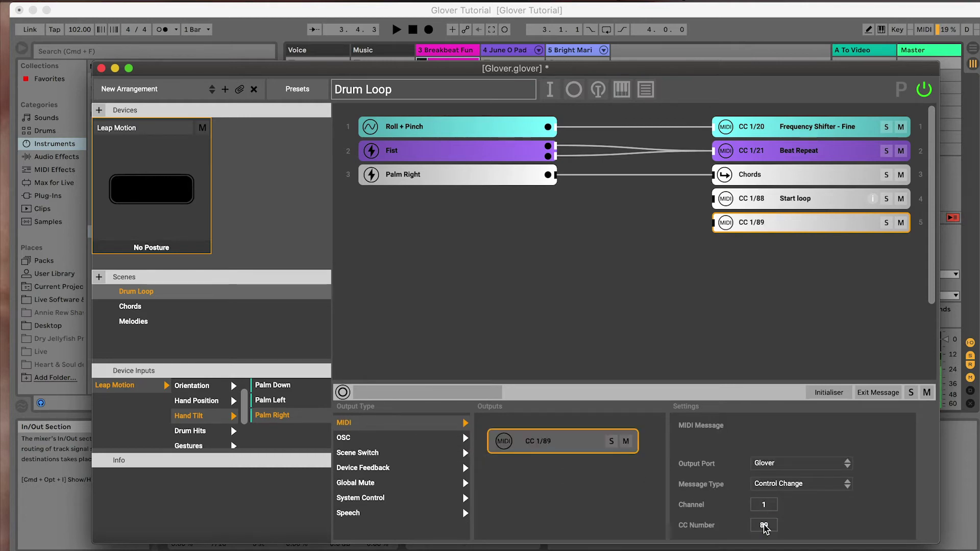
- Make the CC 89 output an exit message that sends value 127 and name it "Stop loop"
click(879, 393)
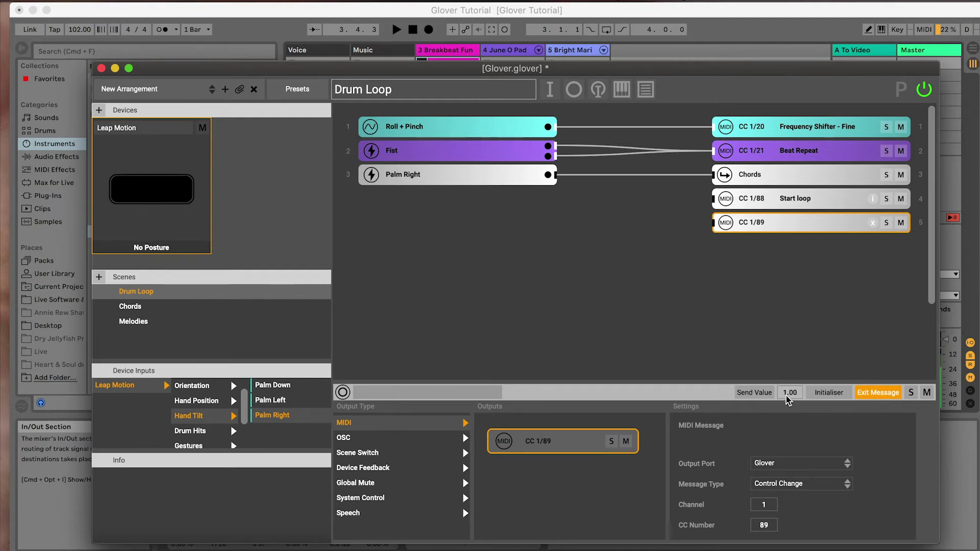
click(787, 395)
text(127)
key(Return)
click(373, 392)
text(s)
key(Return)
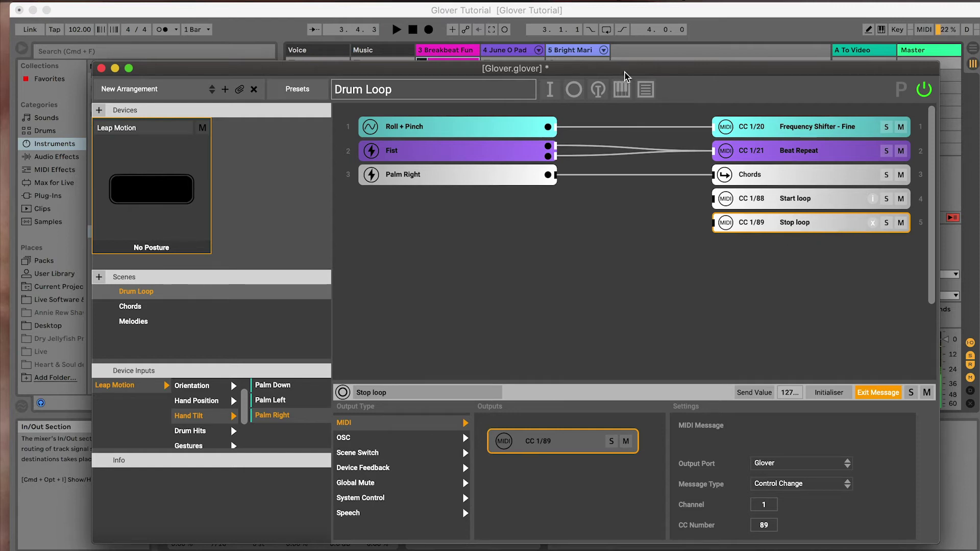
- MIDI-map track 3's clip stop control in Ableton Live to CC 89 by switching Glover from Drum Loop to Chords, and leave mapping mode
drag(627, 76, 629, 252)
click(470, 9)
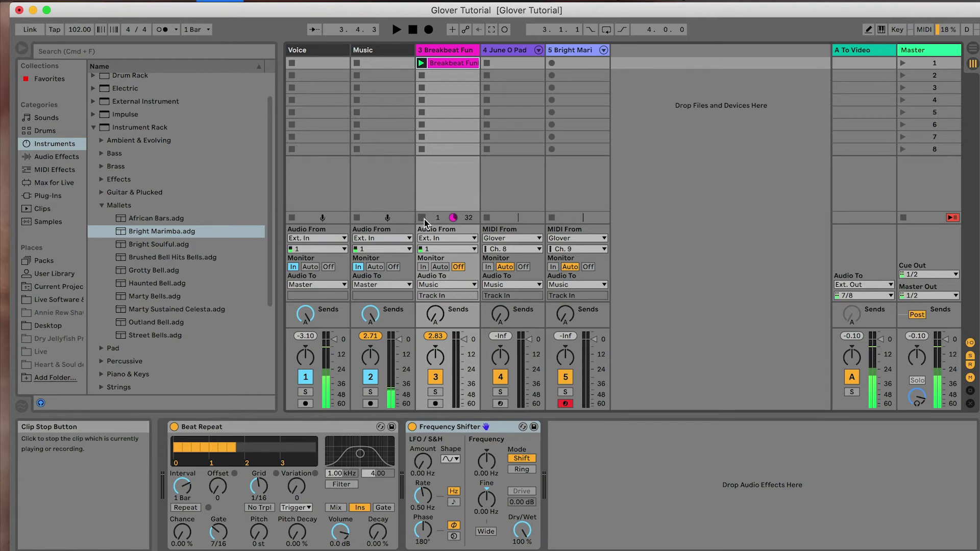
key(super+m)
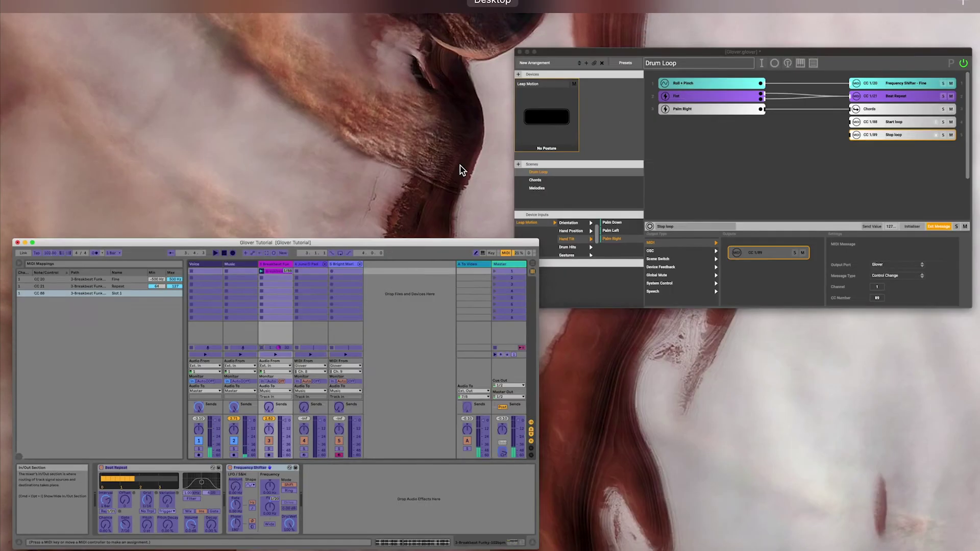
click(812, 56)
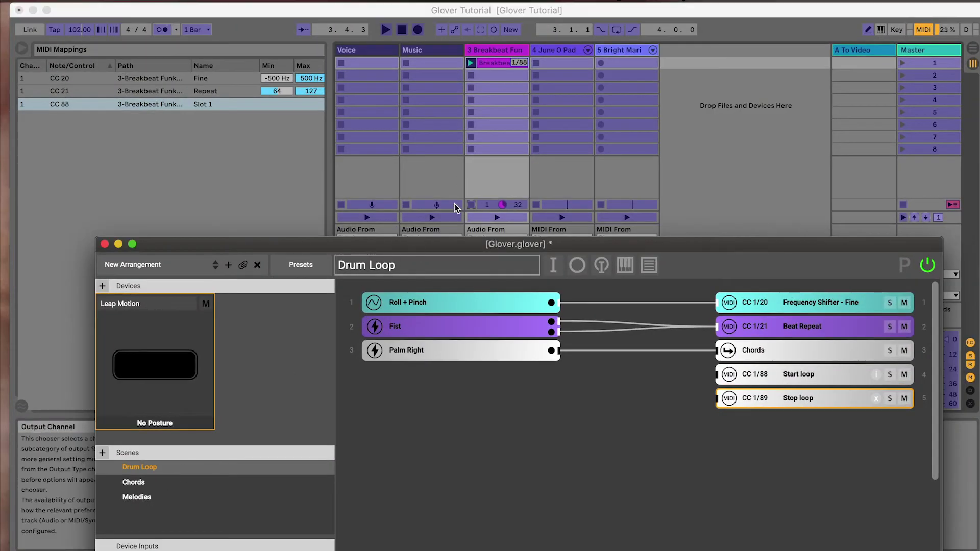
click(159, 487)
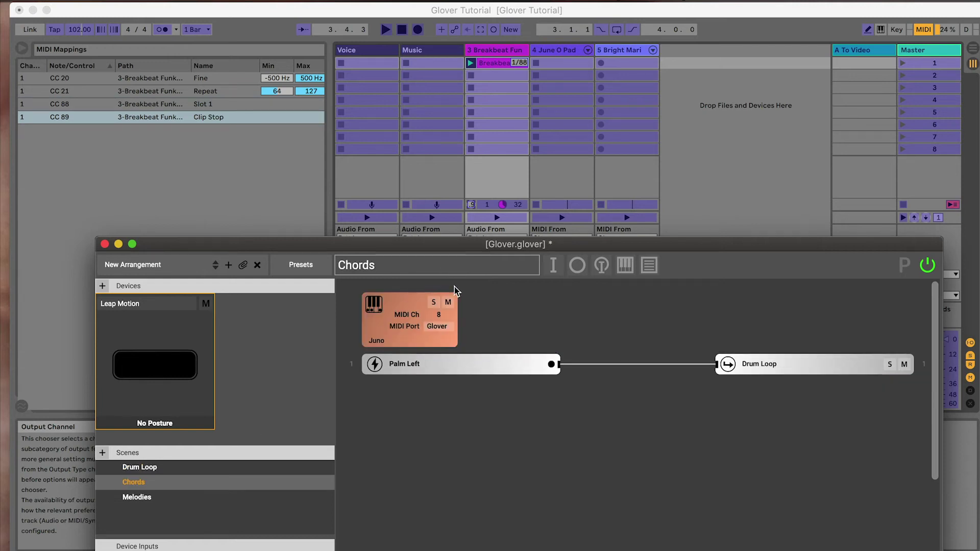
click(615, 18)
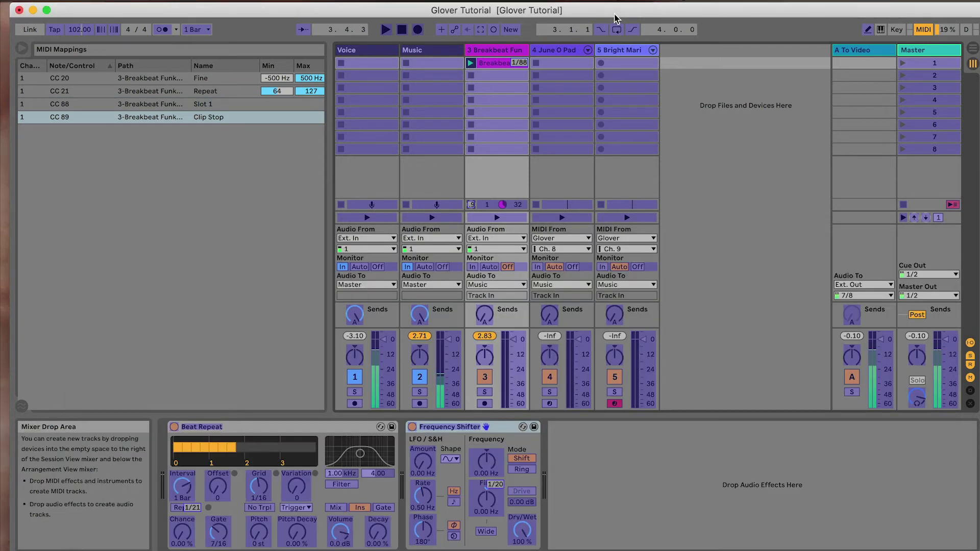
key(super+m)
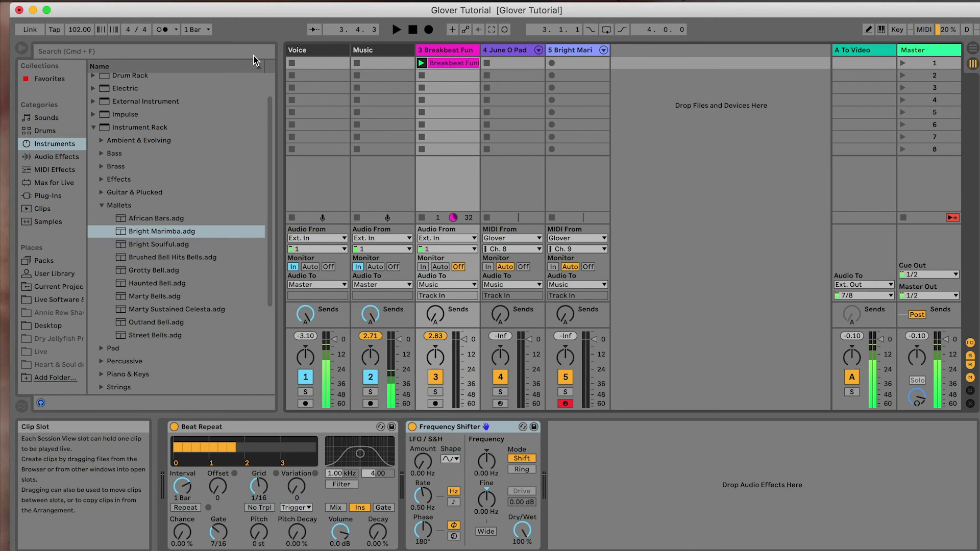
- Set the global launch quantization in Live to None and switch back to Glover
click(203, 30)
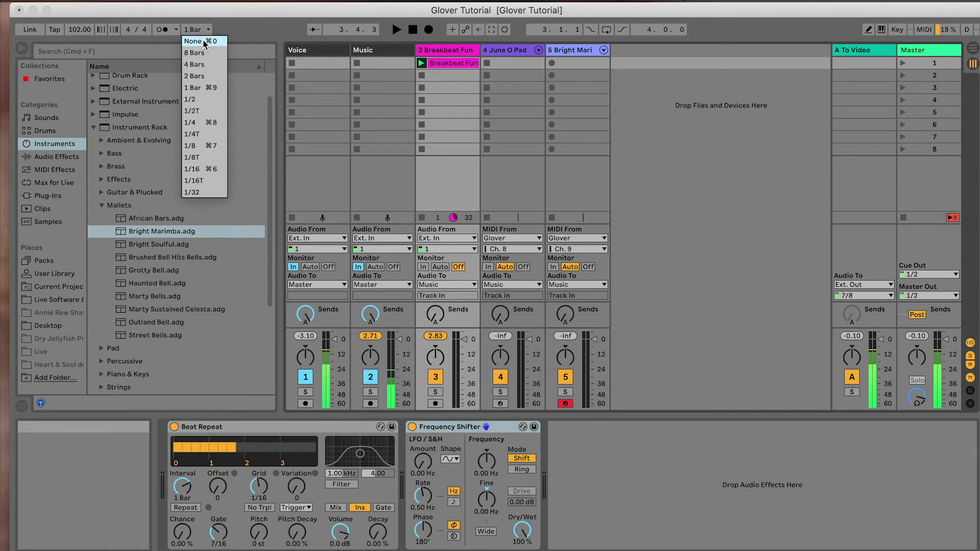
click(203, 41)
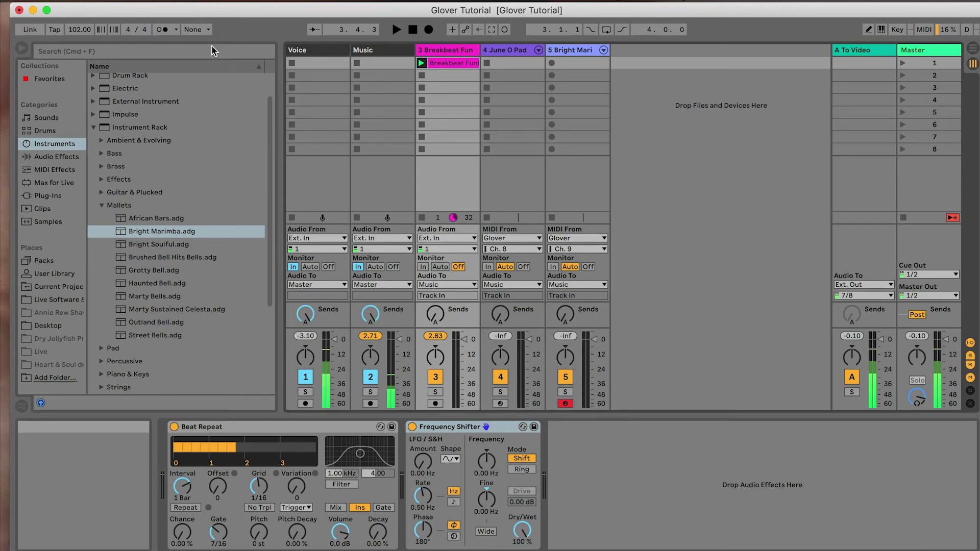
key(super+Tab)
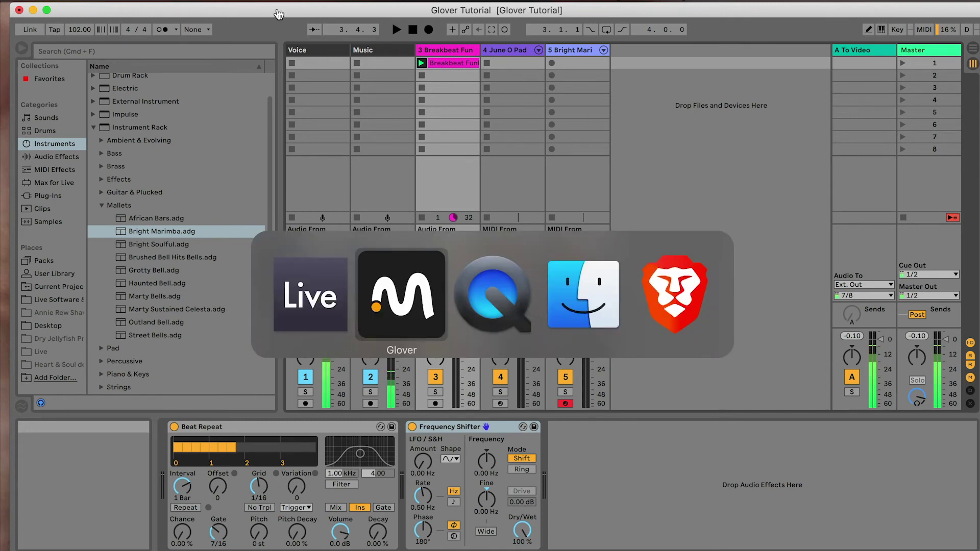
drag(387, 246, 356, 117)
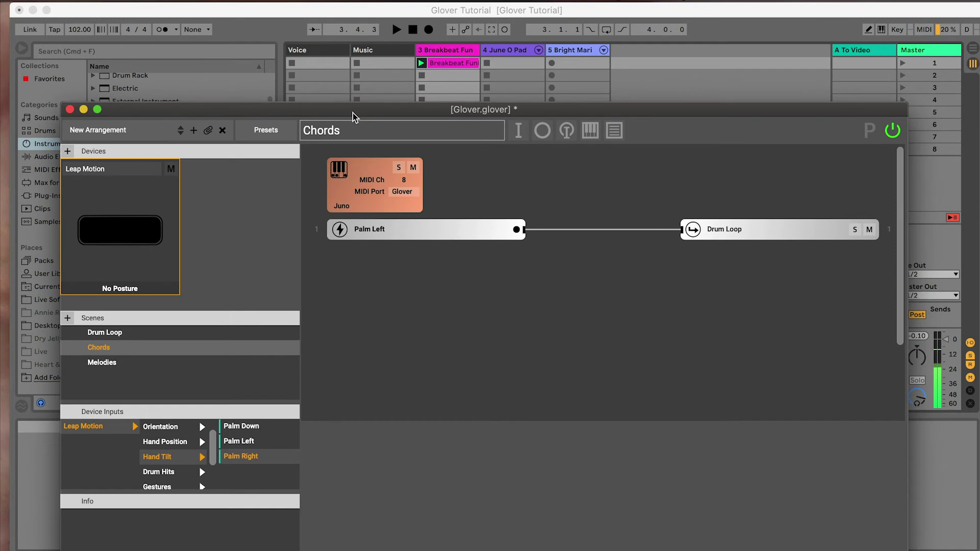
- Add a mapping output with Device Feedback to the Melodies scene
mouse_move(276, 330)
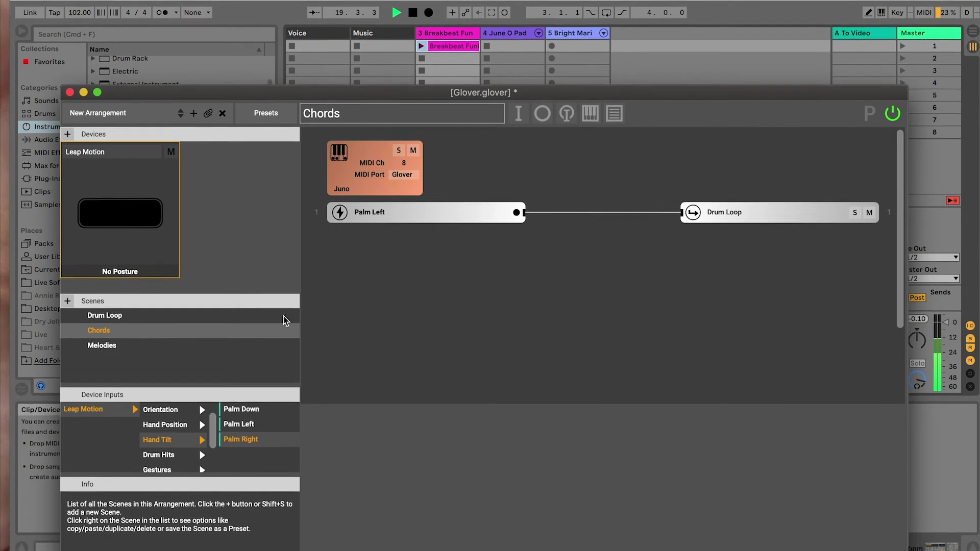
click(131, 348)
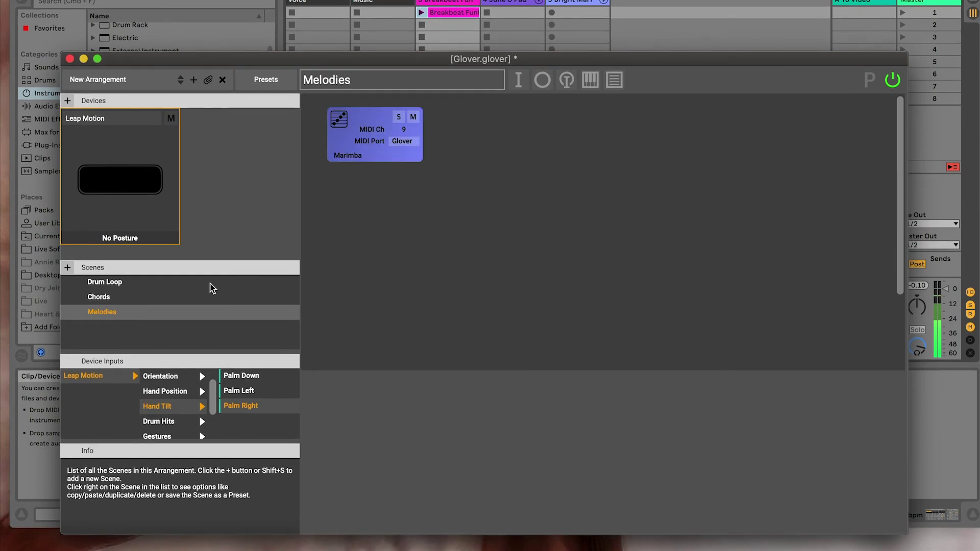
click(542, 80)
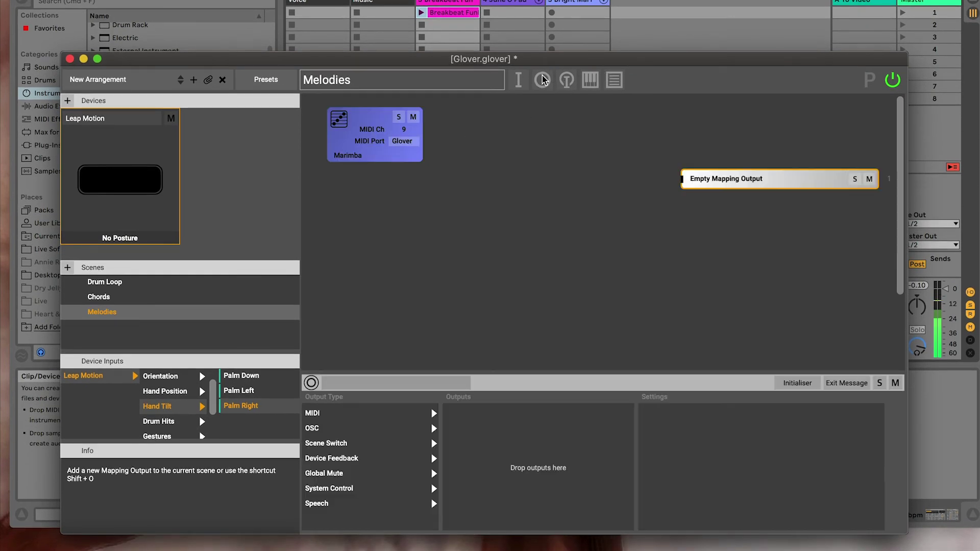
click(336, 459)
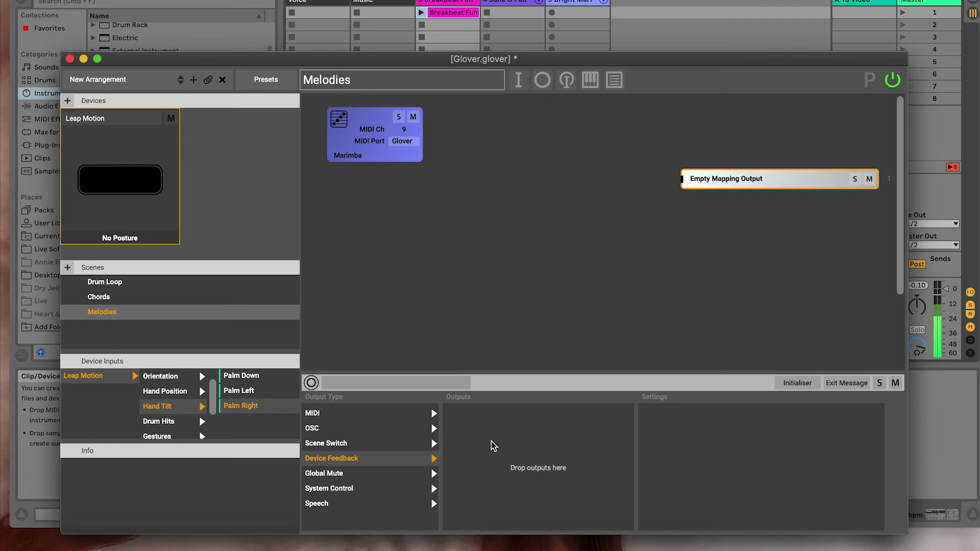
drag(434, 459, 557, 455)
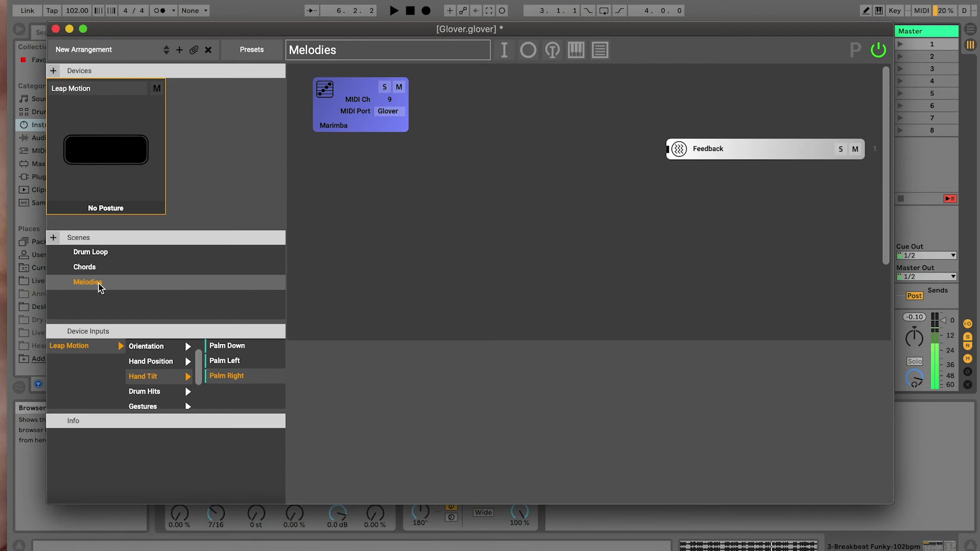
- Make the Chords scene Always Active and check it by switching to the Melodies scene
mouse_move(121, 283)
click(92, 270)
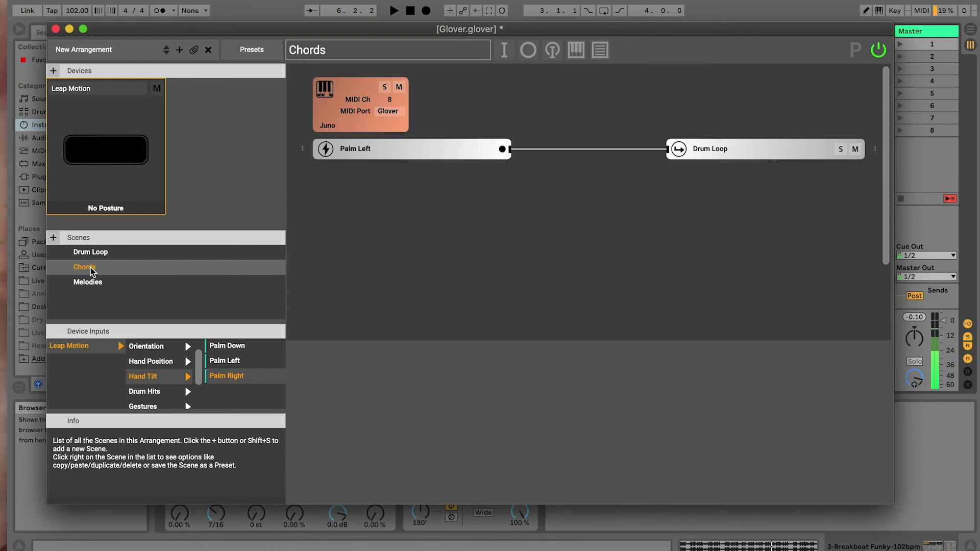
right_click(92, 270)
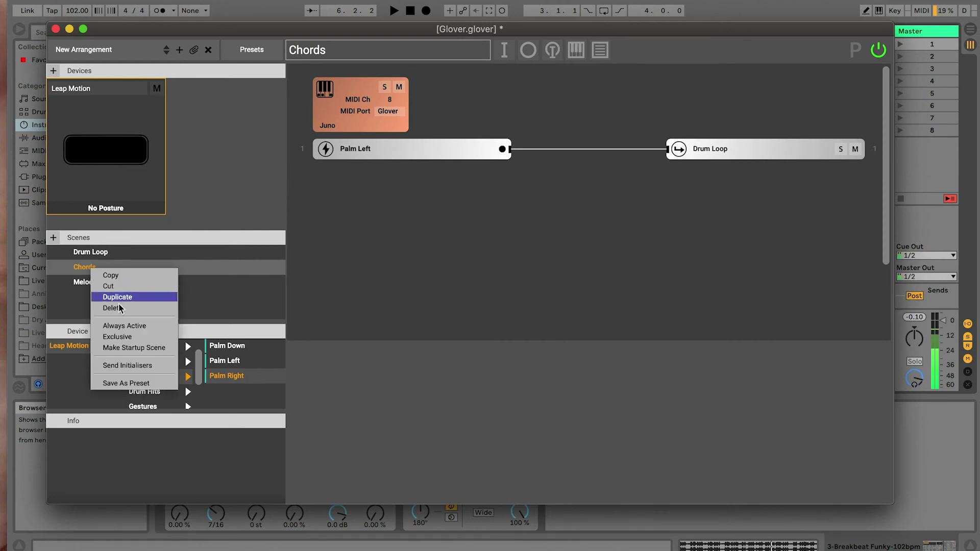
click(130, 328)
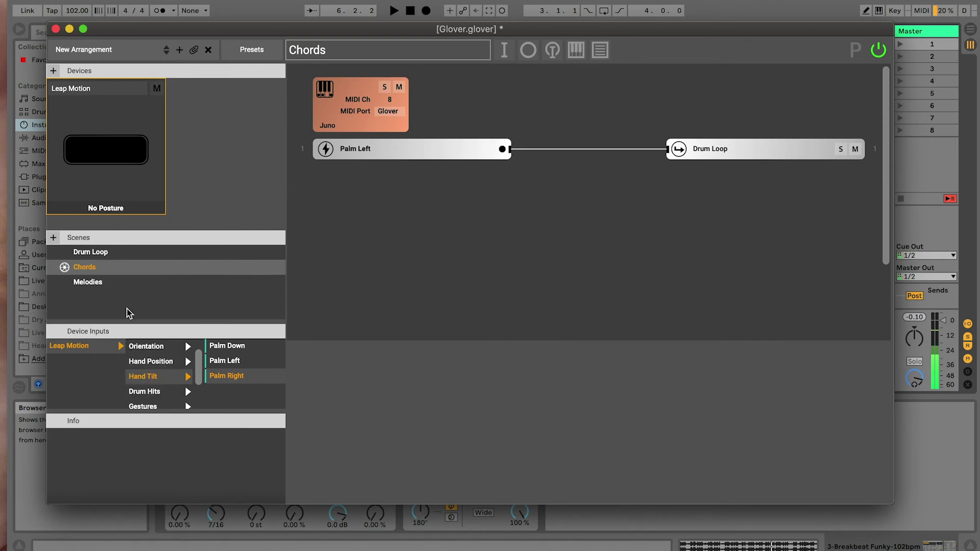
click(87, 285)
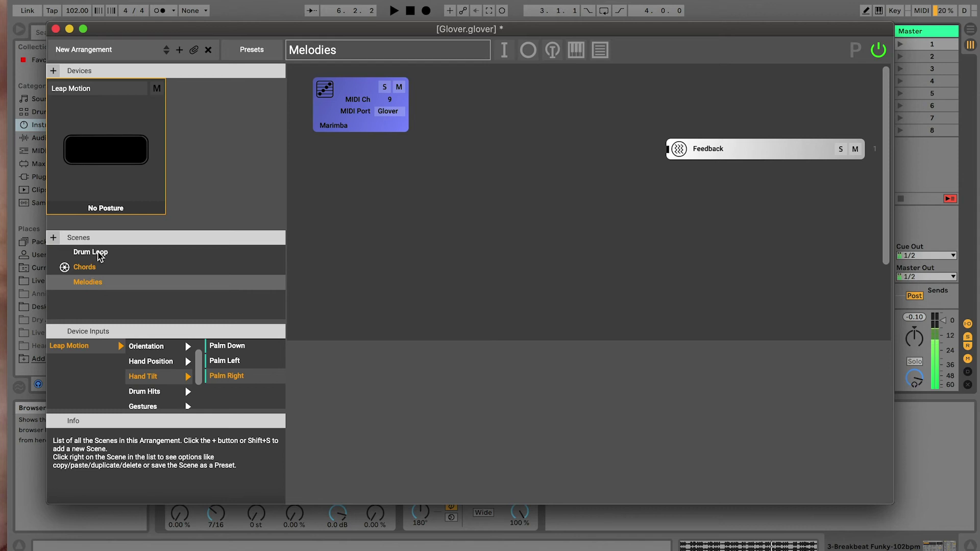
- Make the Drum Loop scene Exclusive and return to the Melodies scene
click(100, 257)
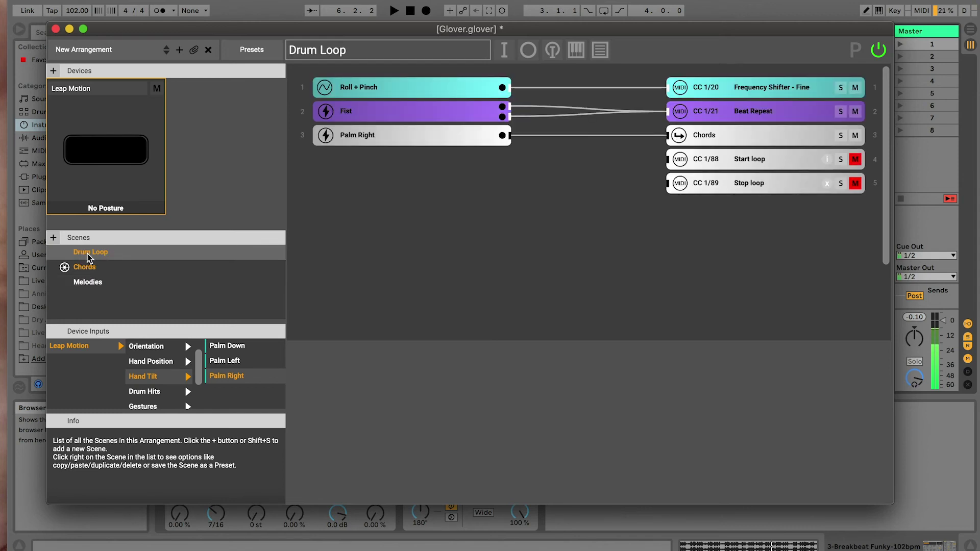
right_click(91, 257)
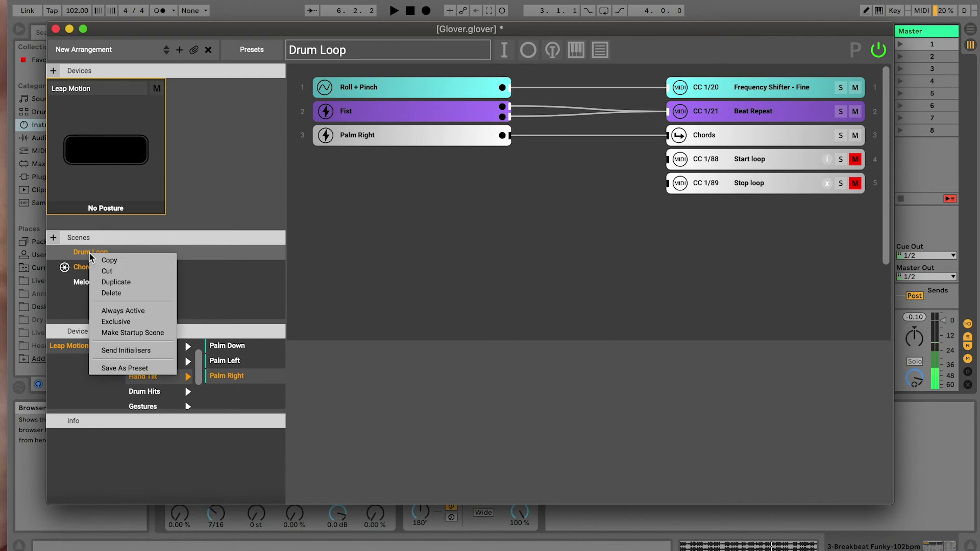
click(115, 322)
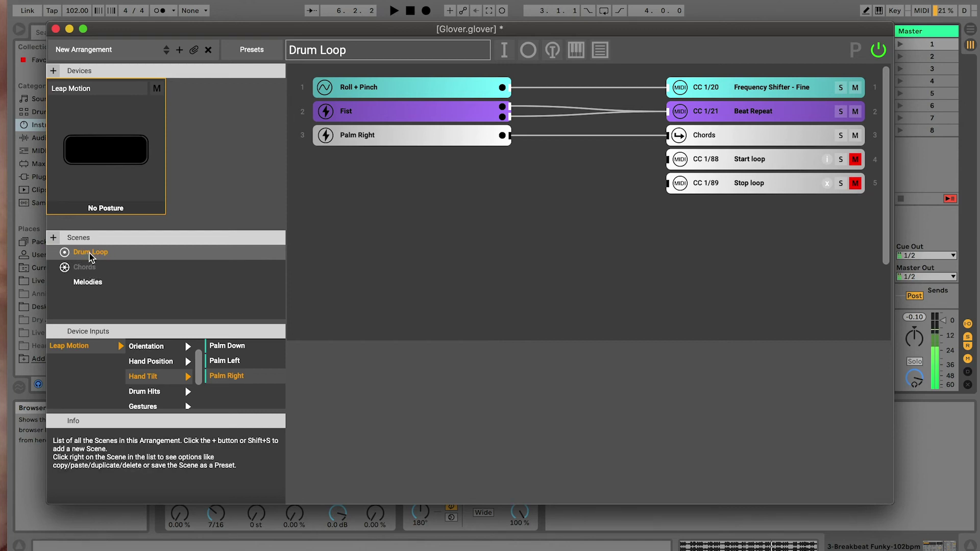
click(92, 288)
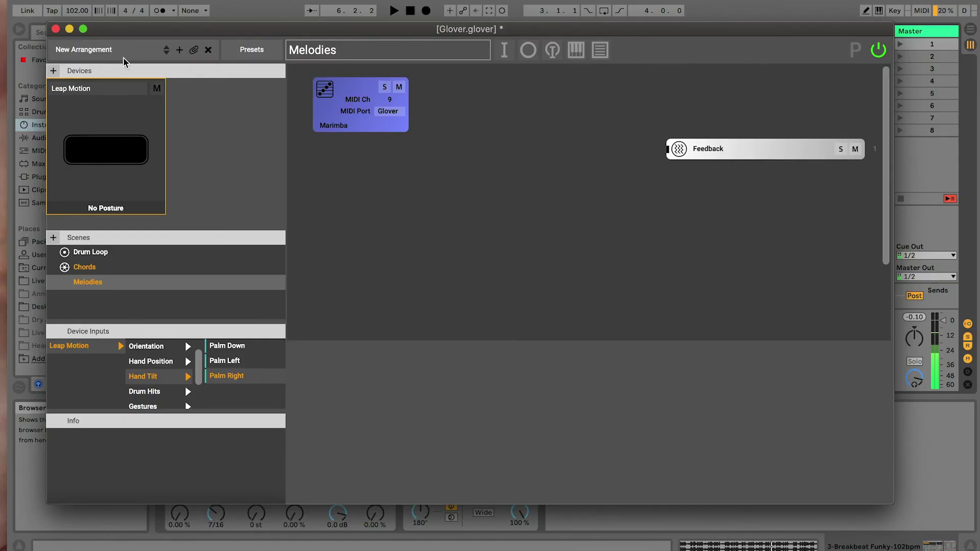
- Rename the current arrangement to "My First Song"
double_click(100, 50)
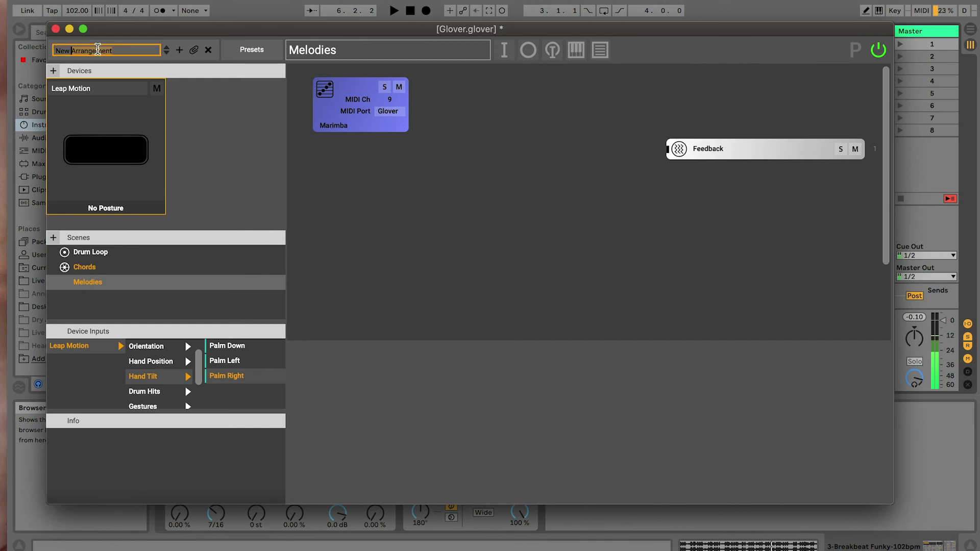
text(M)
key(BackSpace)
key(BackSpace)
key(BackSpace)
key(BackSpace)
key(BackSpace)
text(My First Song)
key(Return)
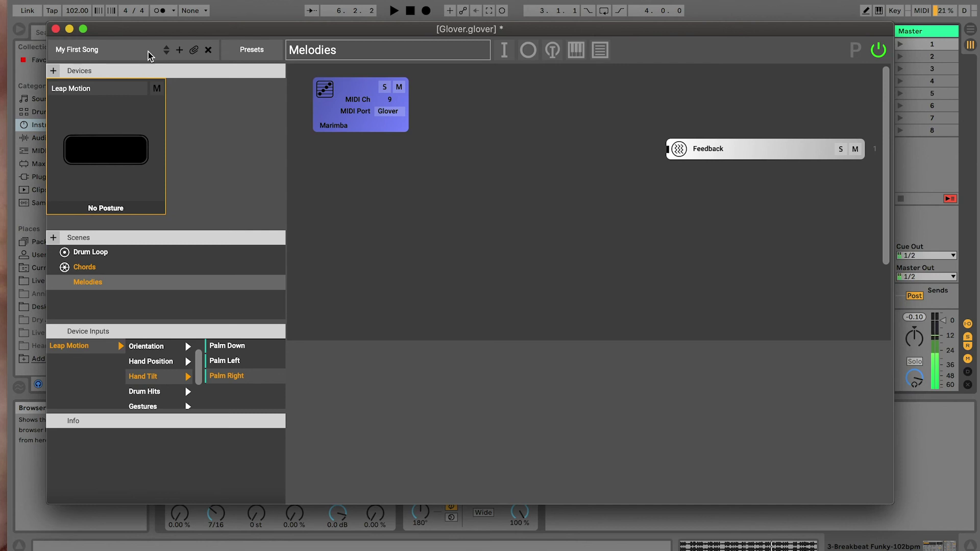
- Create a new arrangement named "My Second Song"
click(176, 50)
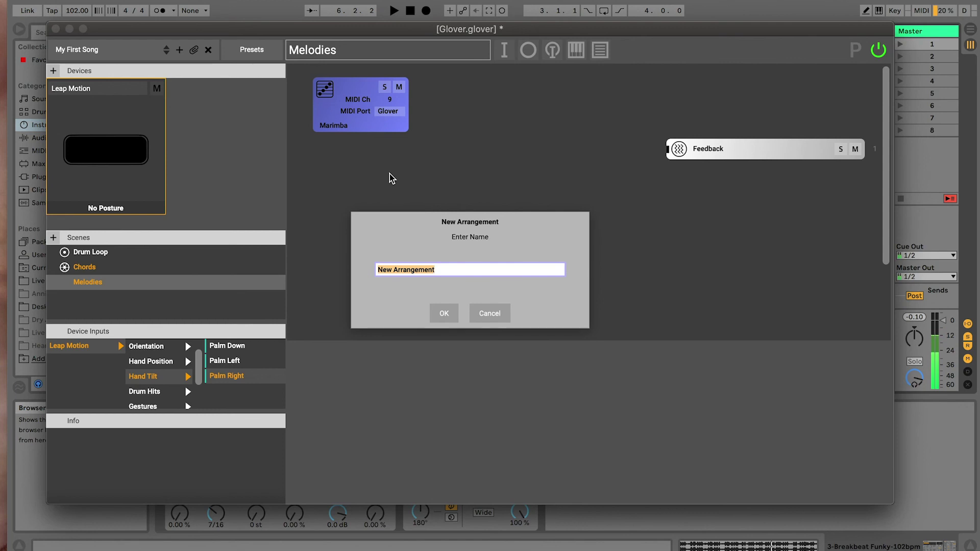
text(M)
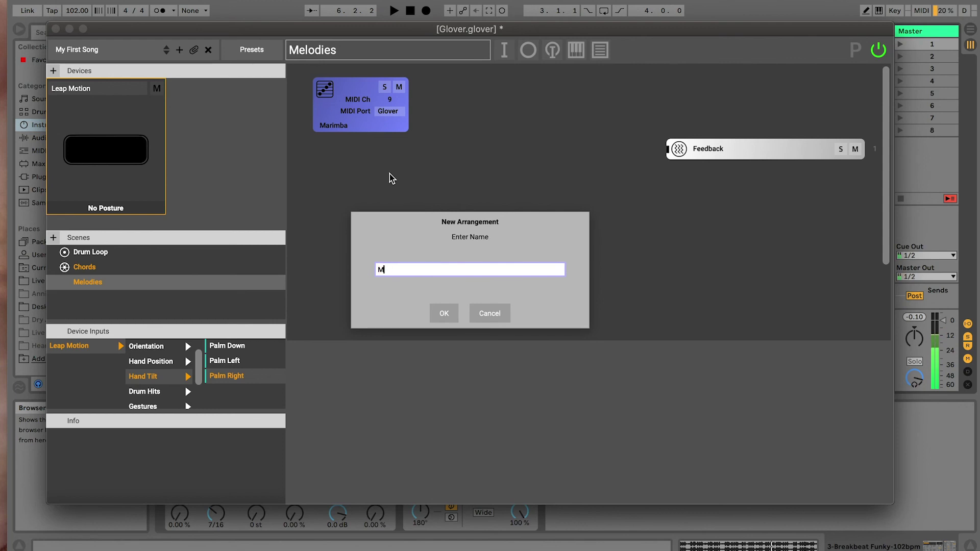
text(y Second )
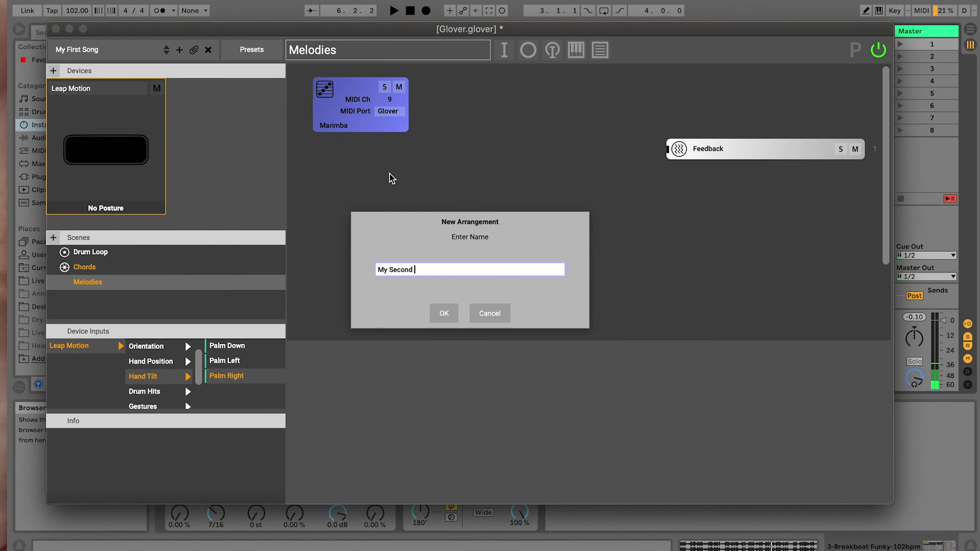
text(Song)
click(445, 312)
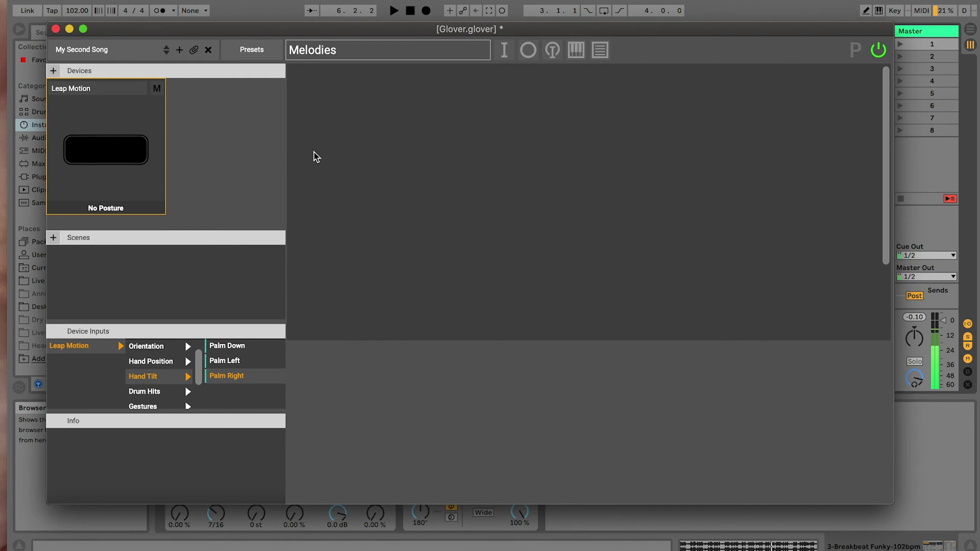
- Switch to the "My First Song" arrangement and look through its Chords and Drum Loop scenes, finishing on Chords
click(166, 49)
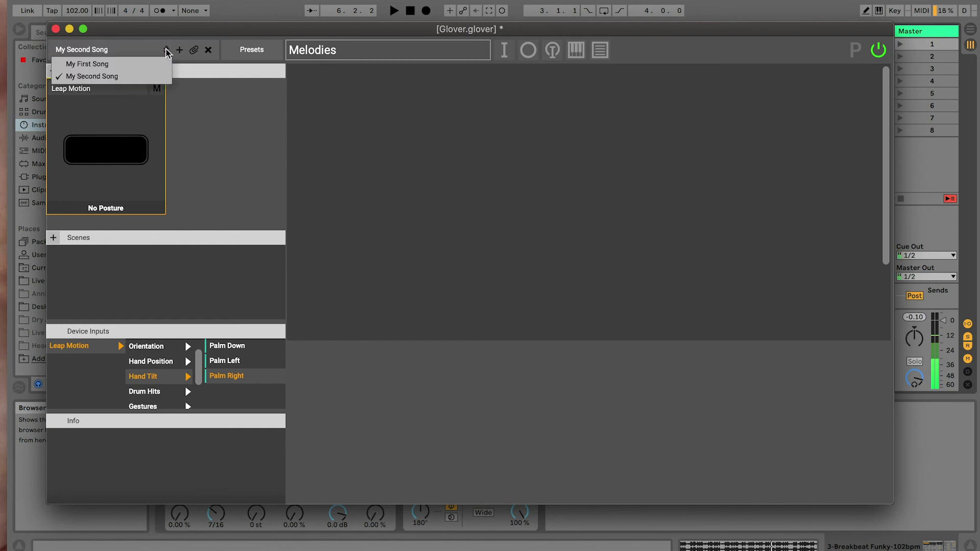
click(128, 64)
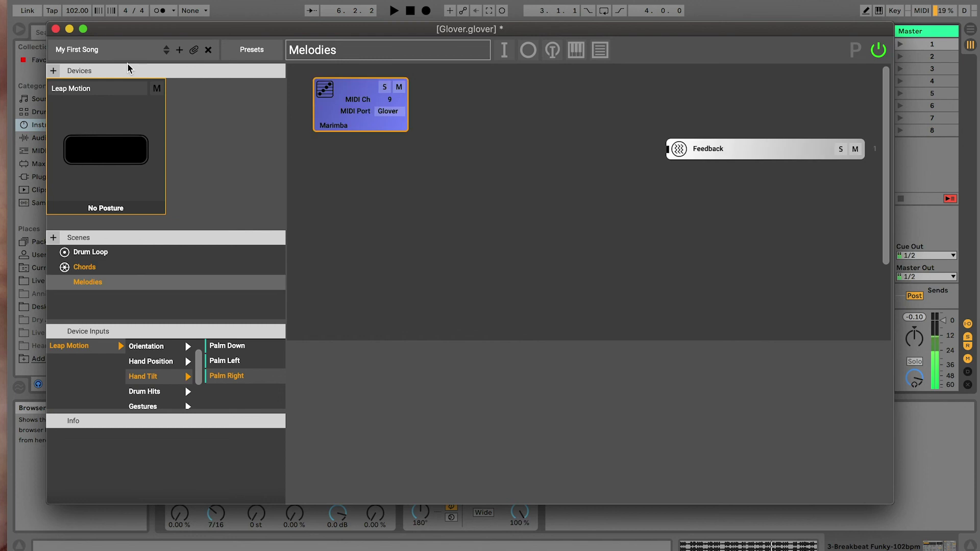
click(124, 267)
click(126, 253)
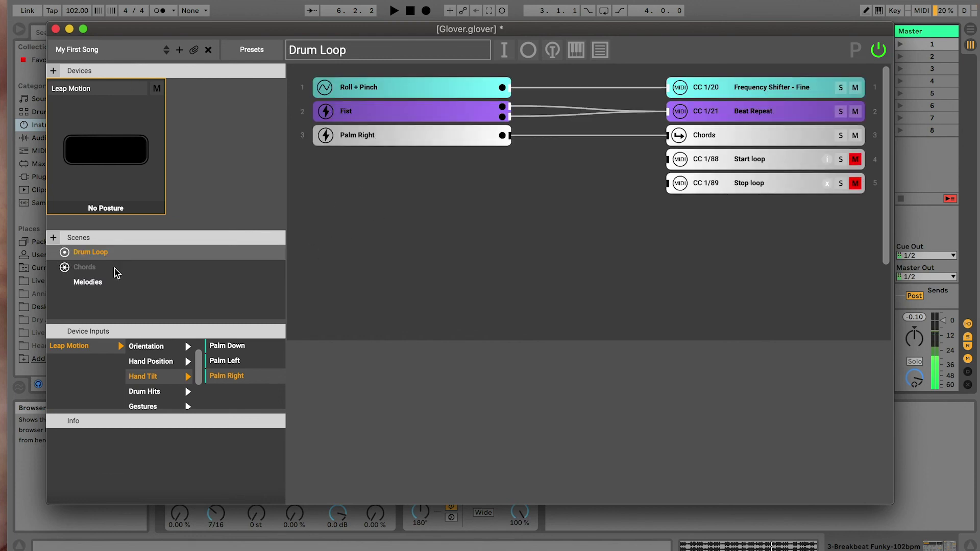
click(116, 271)
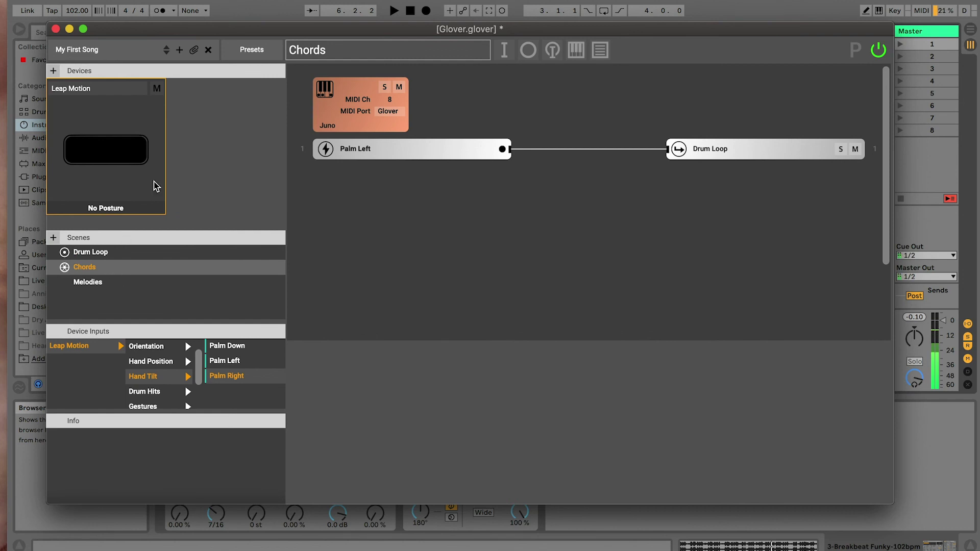
- Return to the "My Second Song" arrangement and add four new scenes to it
click(167, 56)
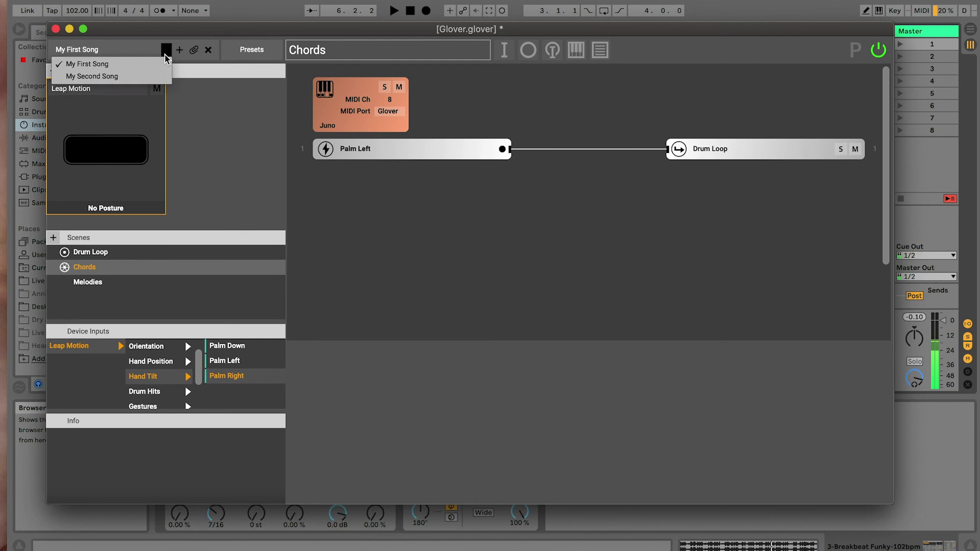
click(148, 77)
click(53, 238)
click(53, 238)
click(54, 239)
click(53, 238)
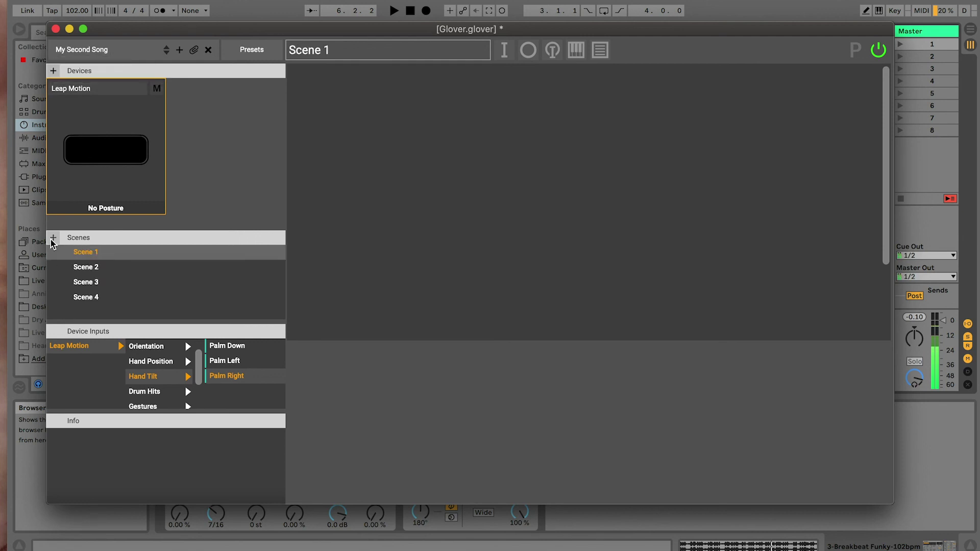
- Add three empty mapping inputs and two empty mapping outputs to Scene 1
click(504, 46)
click(504, 47)
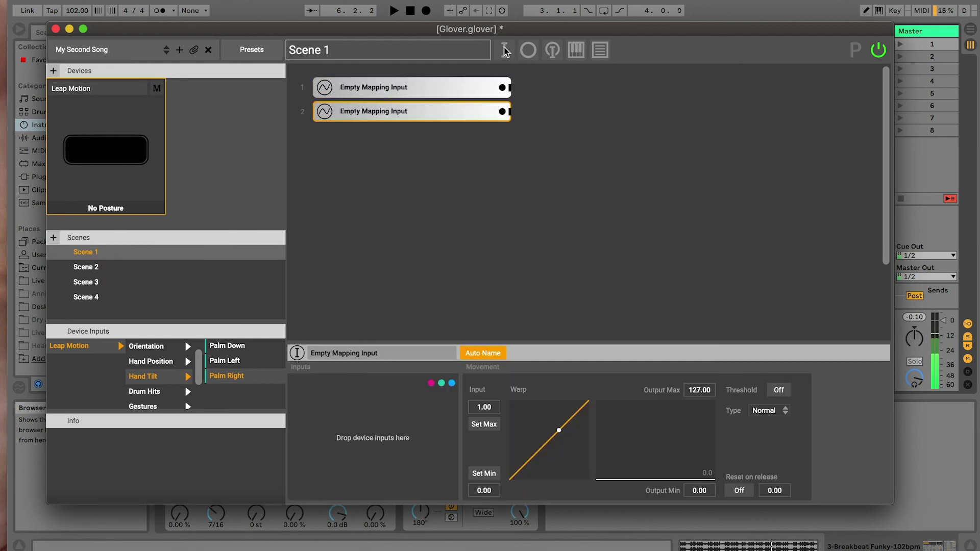
click(504, 47)
click(528, 50)
click(528, 50)
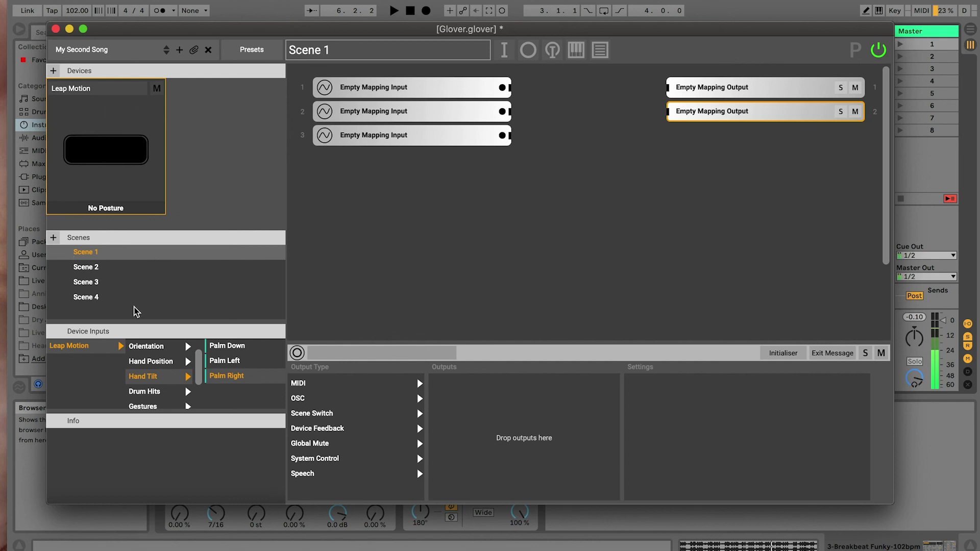
- Add two empty mapping inputs and two empty mapping outputs to Scene 2
click(95, 269)
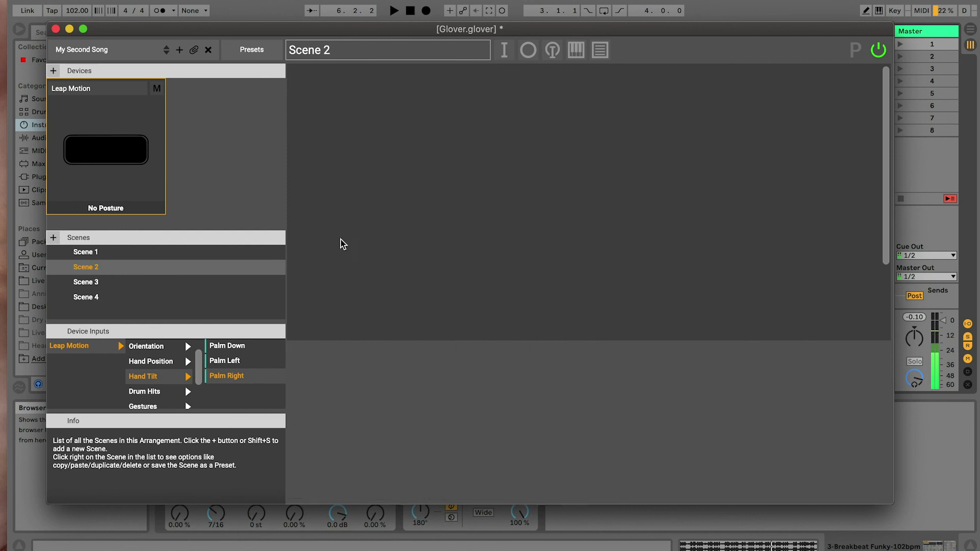
click(504, 49)
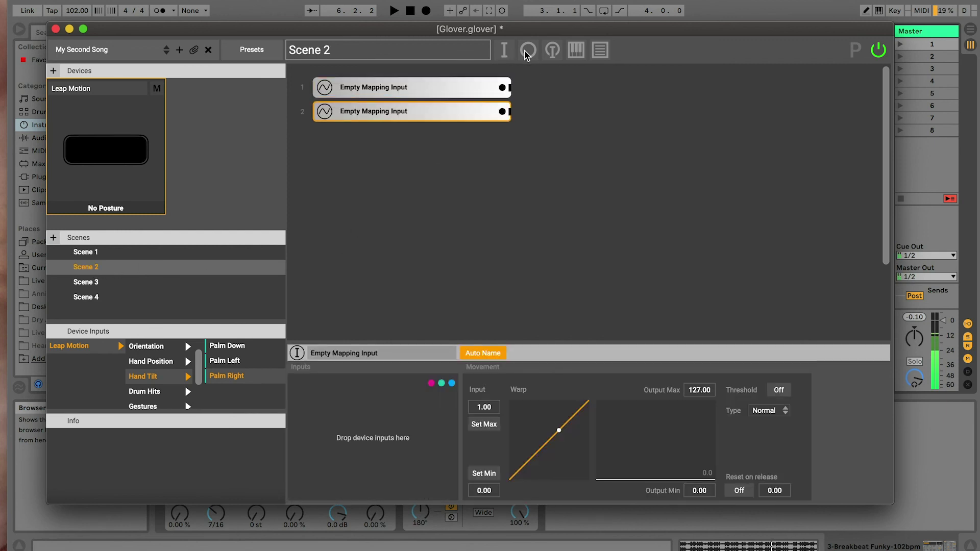
double_click(528, 51)
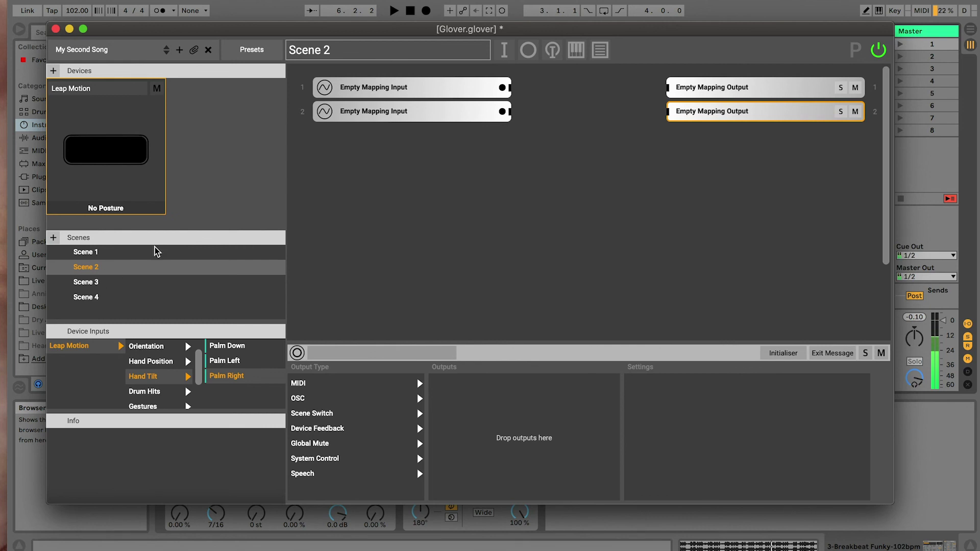
- Make Scene 2 the startup scene of the "My Second Song" arrangement
click(108, 97)
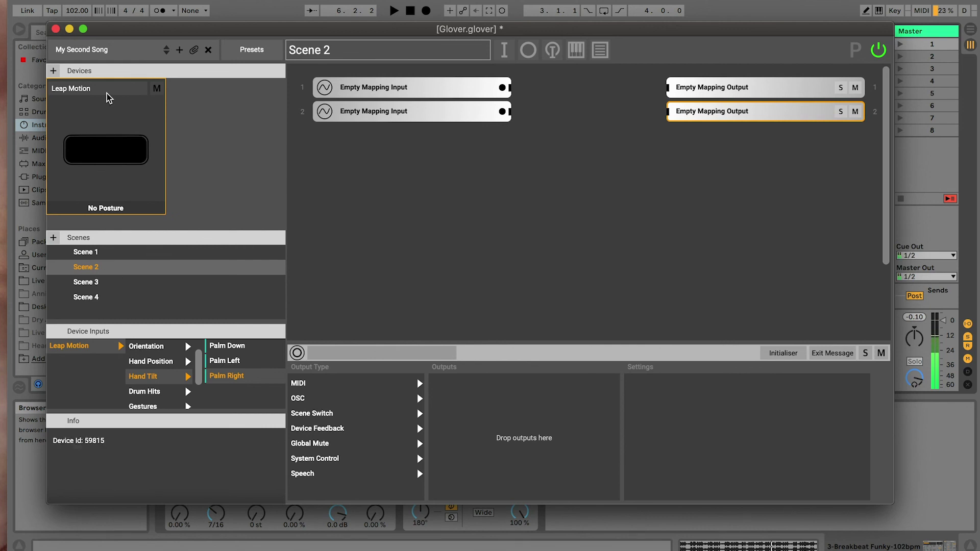
right_click(90, 273)
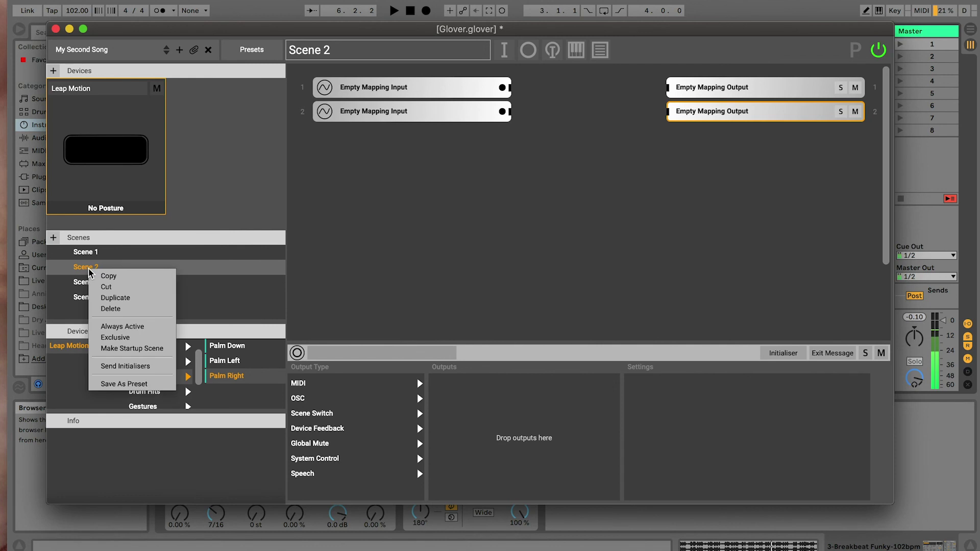
click(132, 348)
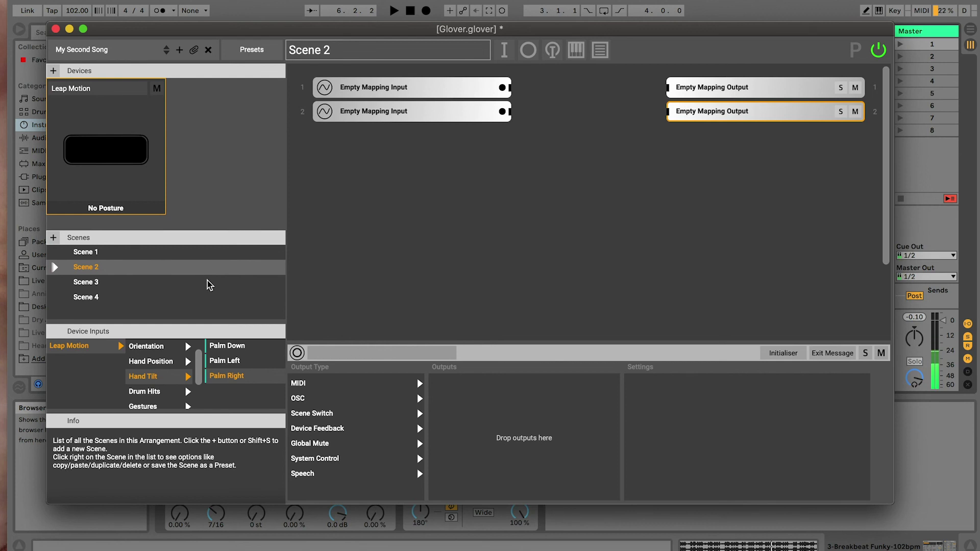
- Test the startup scene from Scene 4 by switching to the "My First Song" arrangement and back to "My Second Song"
click(101, 302)
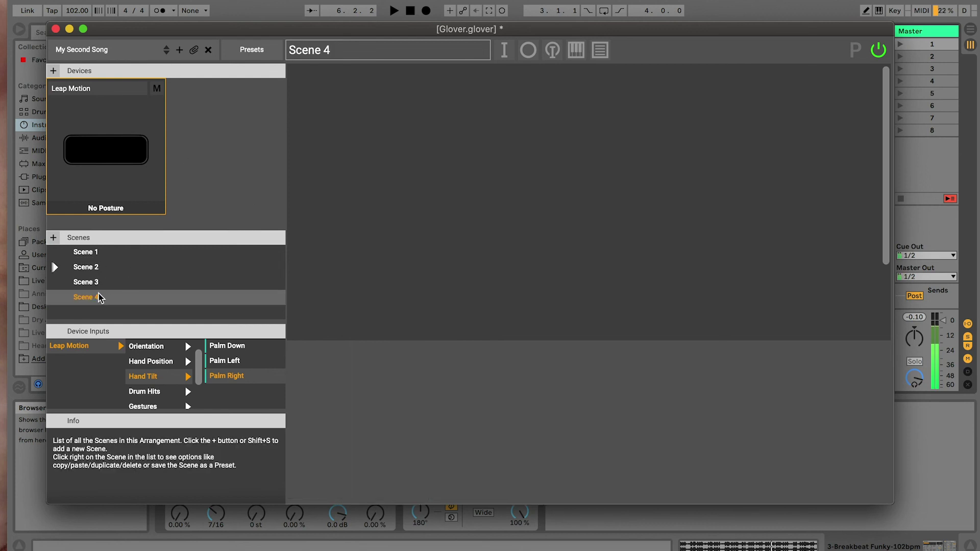
click(166, 49)
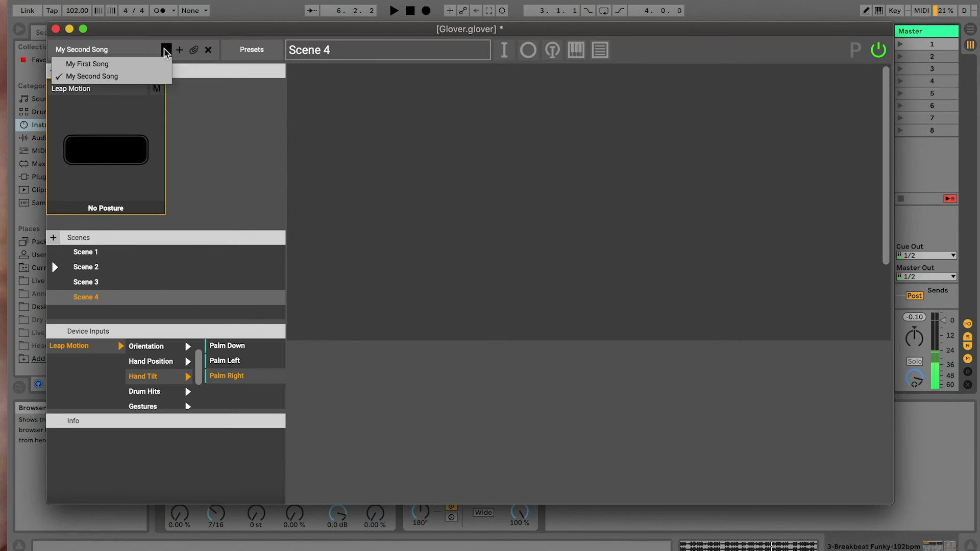
click(143, 64)
click(165, 54)
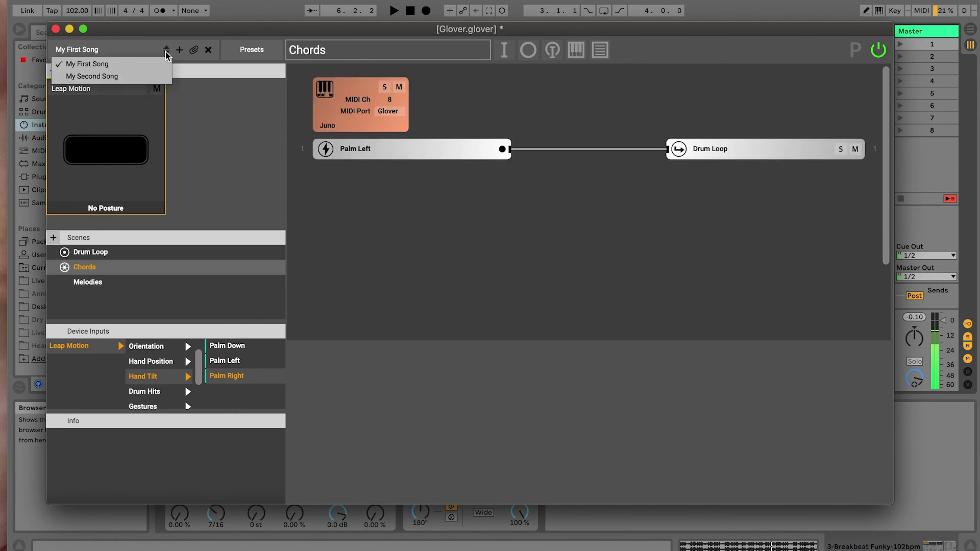
click(135, 76)
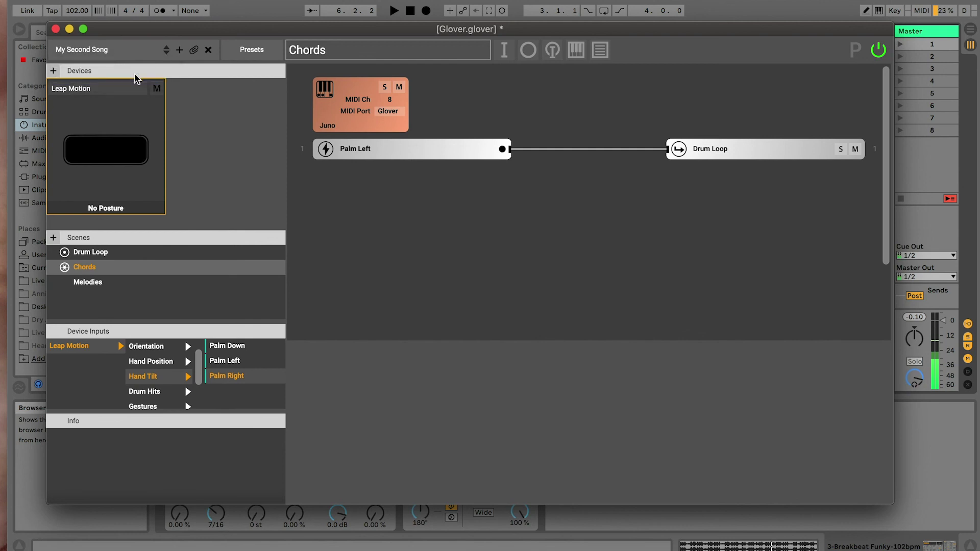